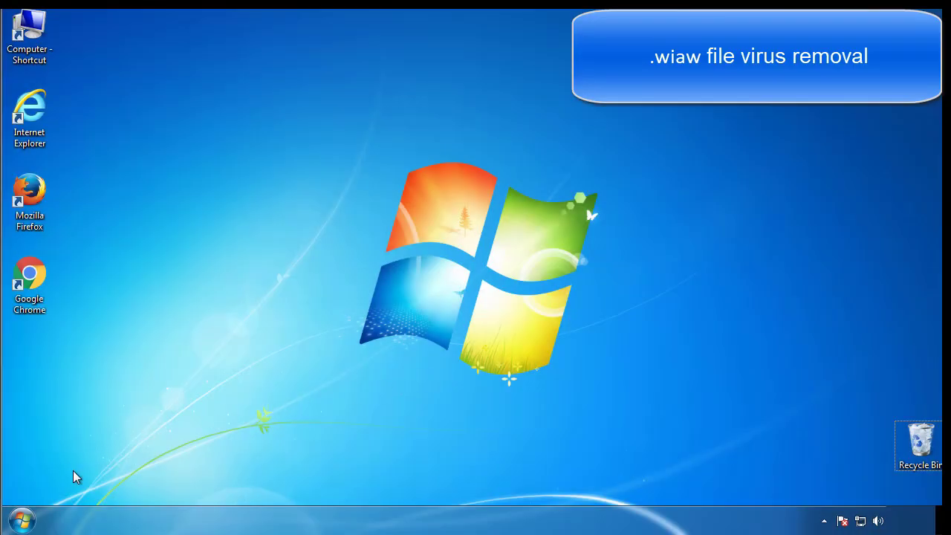
- Search the Start menu for msconfig and launch System Configuration
{"action": "left_click", "coordinate": [22, 520]}
{"action": "left_click", "coordinate": [84, 482]}
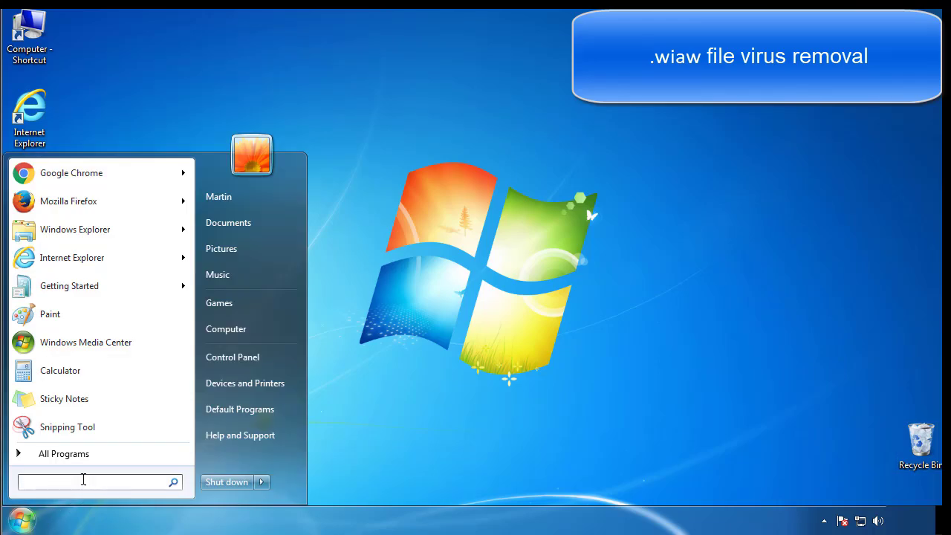
{"action": "type", "text": "msconfig"}
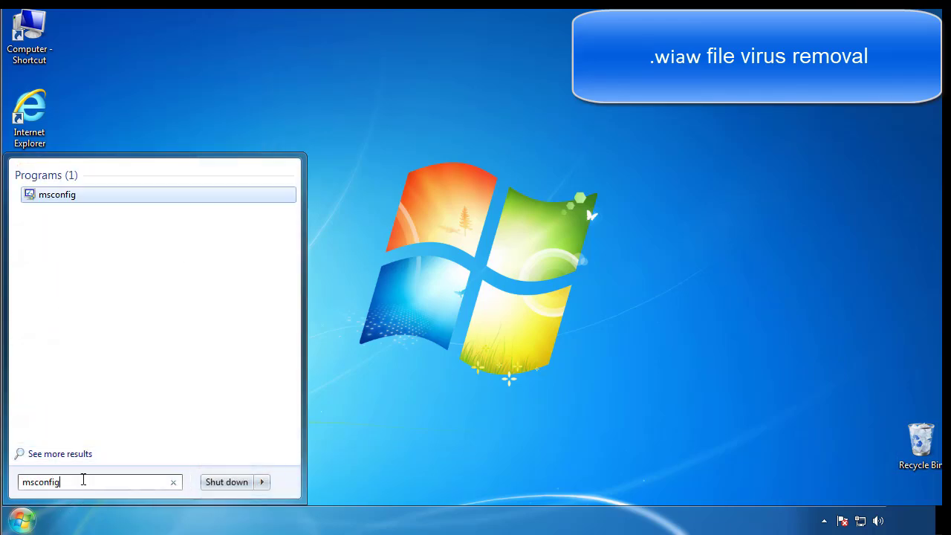
{"action": "key", "text": "Return"}
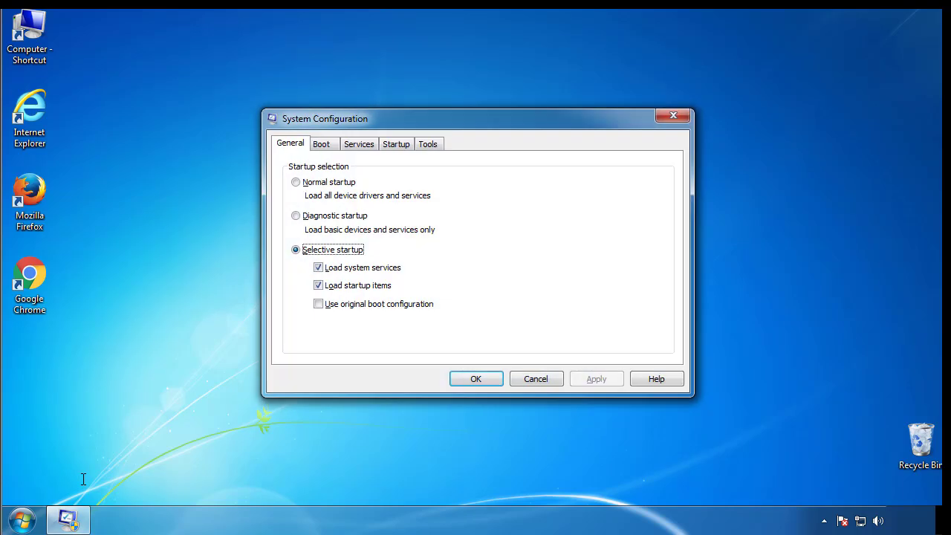
- Turn on Minimal Safe boot on the Boot tab, apply it, and restart into Safe Mode
{"action": "left_click", "coordinate": [321, 147]}
{"action": "left_click", "coordinate": [299, 286]}
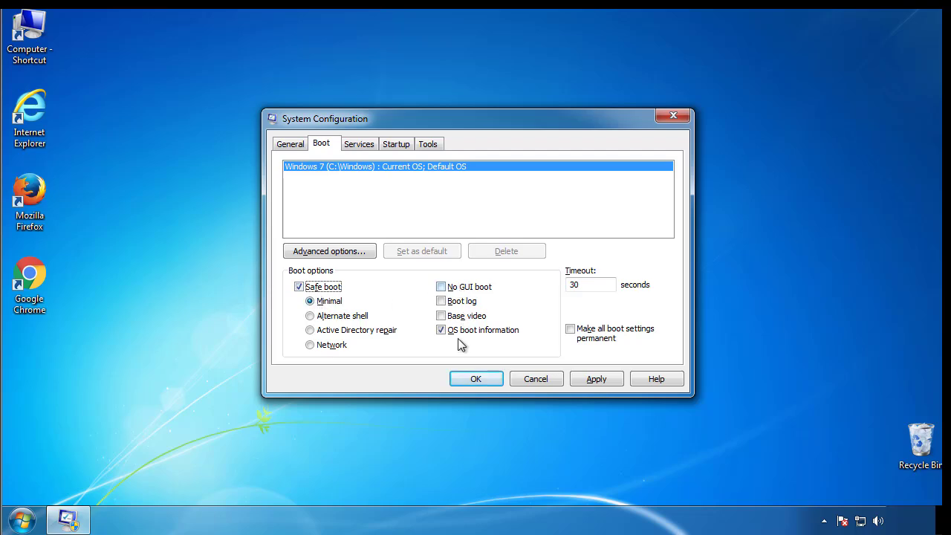
{"action": "left_click", "coordinate": [482, 379]}
{"action": "left_click", "coordinate": [428, 288]}
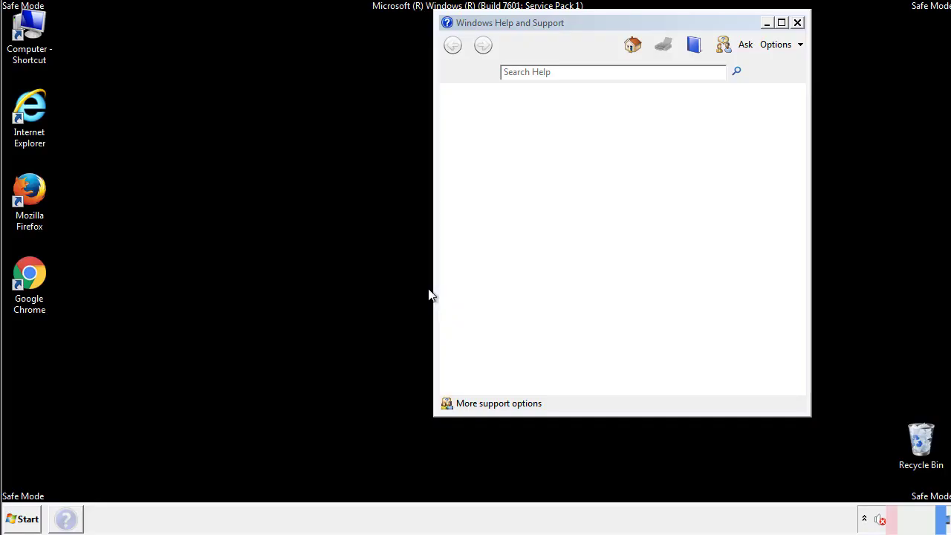
- Close Windows Help and Support and open Control Panel from the Start menu
{"action": "left_click", "coordinate": [797, 23]}
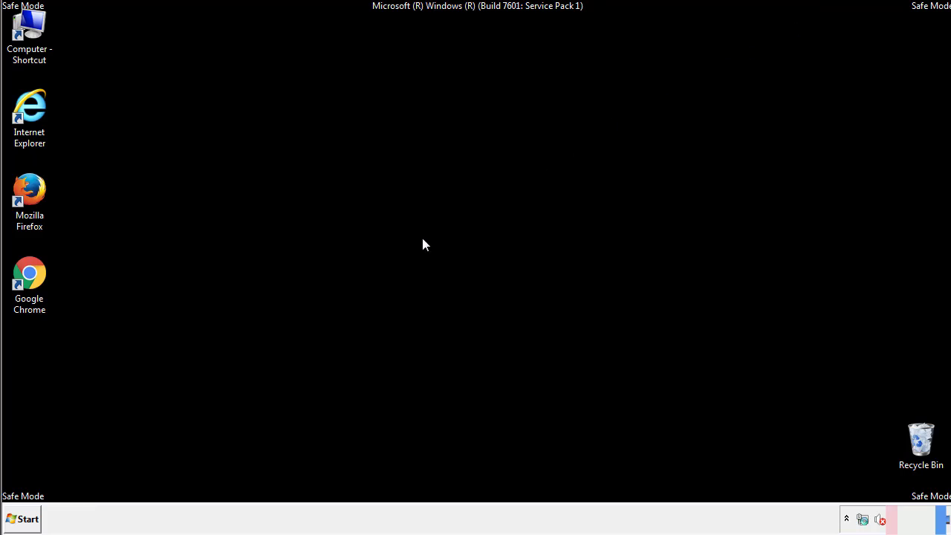
{"action": "left_click", "coordinate": [32, 514]}
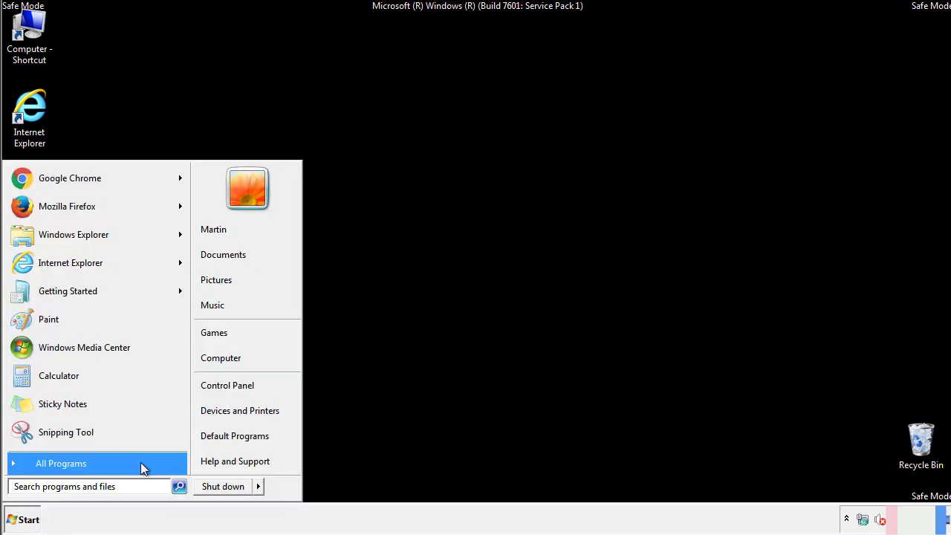
{"action": "left_click", "coordinate": [245, 385]}
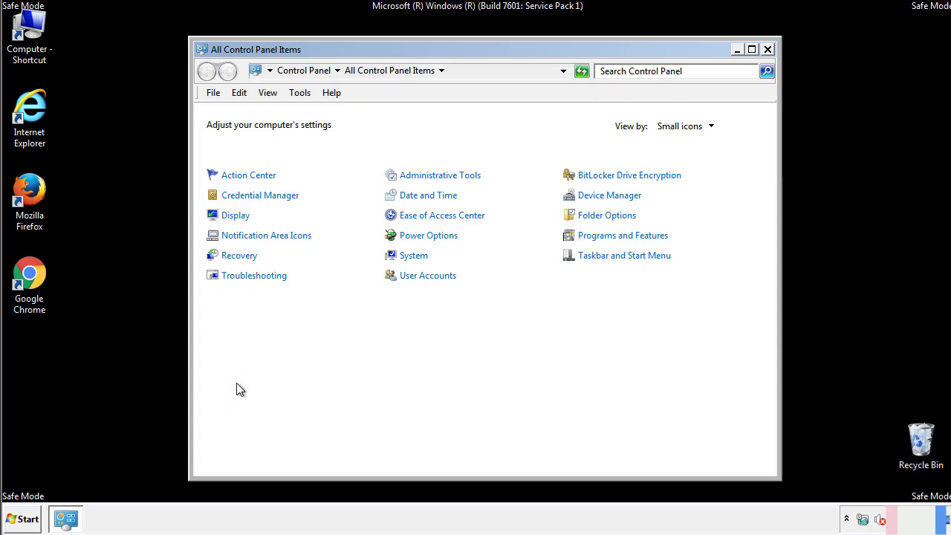
- Show hidden files, folders and drives in Folder Options, then close Control Panel
{"action": "left_click", "coordinate": [608, 215]}
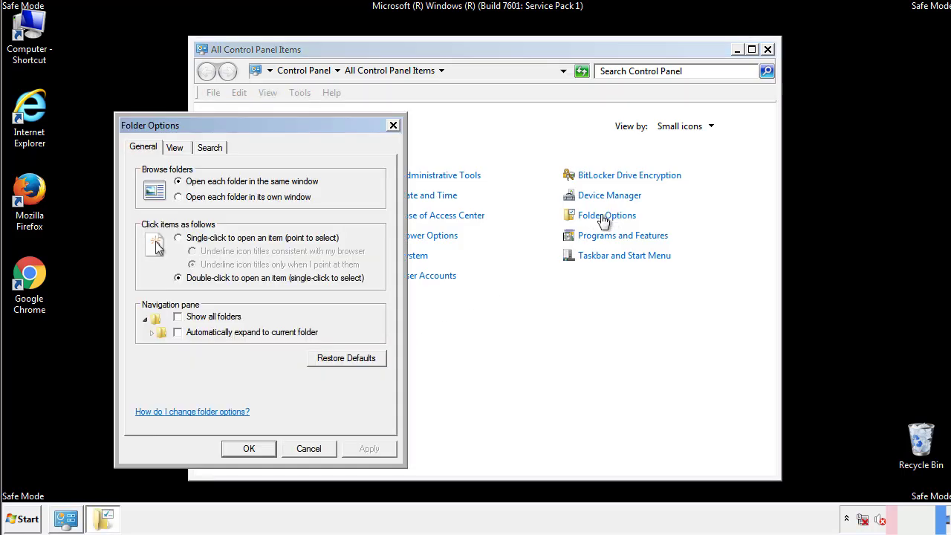
{"action": "left_click", "coordinate": [176, 149]}
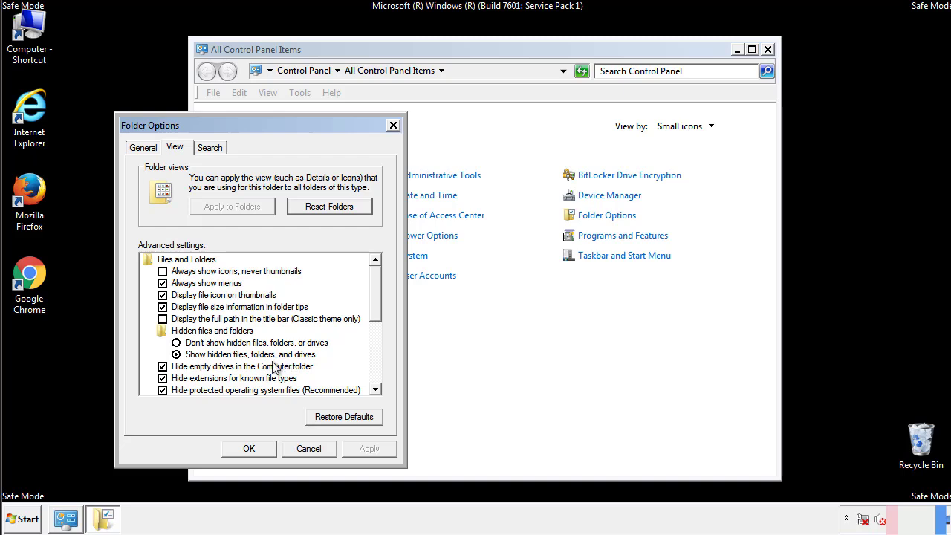
{"action": "left_click", "coordinate": [251, 449]}
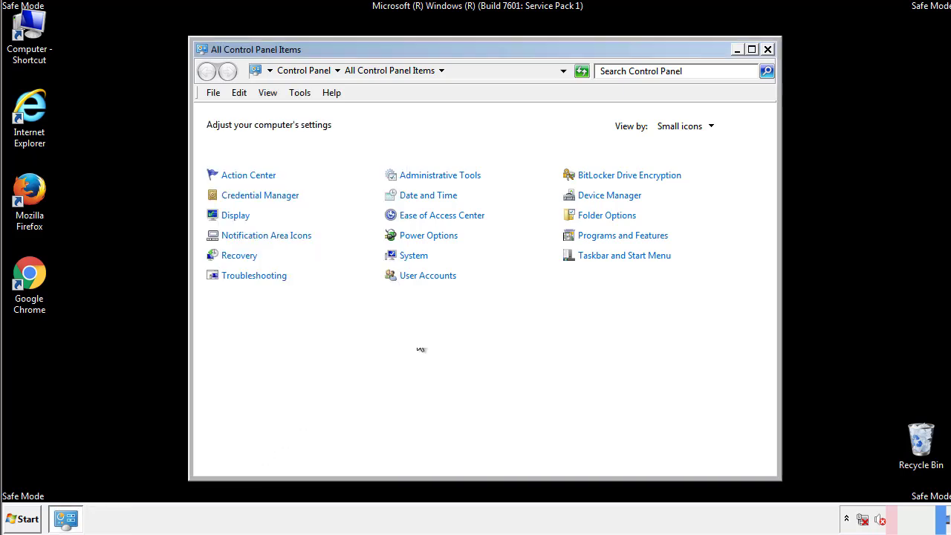
{"action": "left_click", "coordinate": [768, 50]}
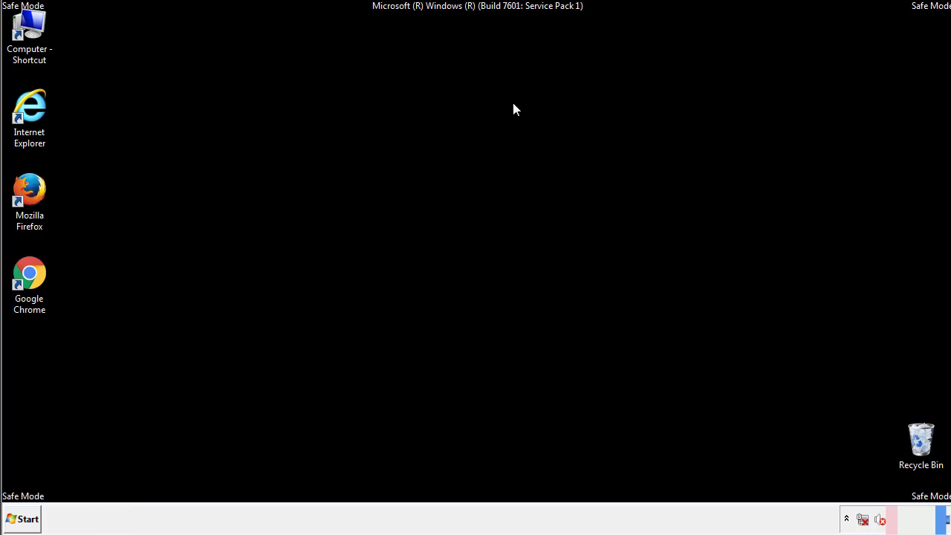
- Browse from Computer to C:\Windows\System32\drivers\etc and open the hosts file
{"action": "double_click", "coordinate": [29, 34]}
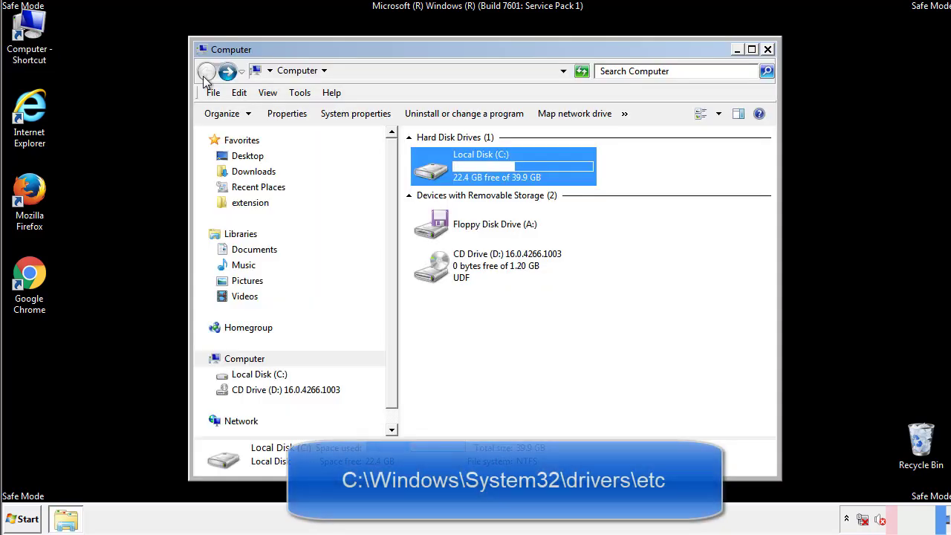
{"action": "double_click", "coordinate": [430, 169]}
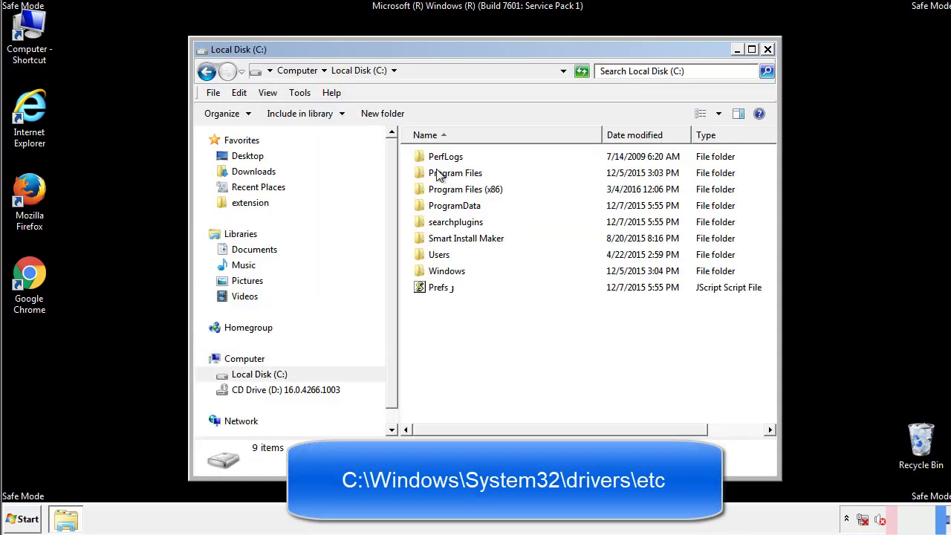
{"action": "double_click", "coordinate": [435, 273]}
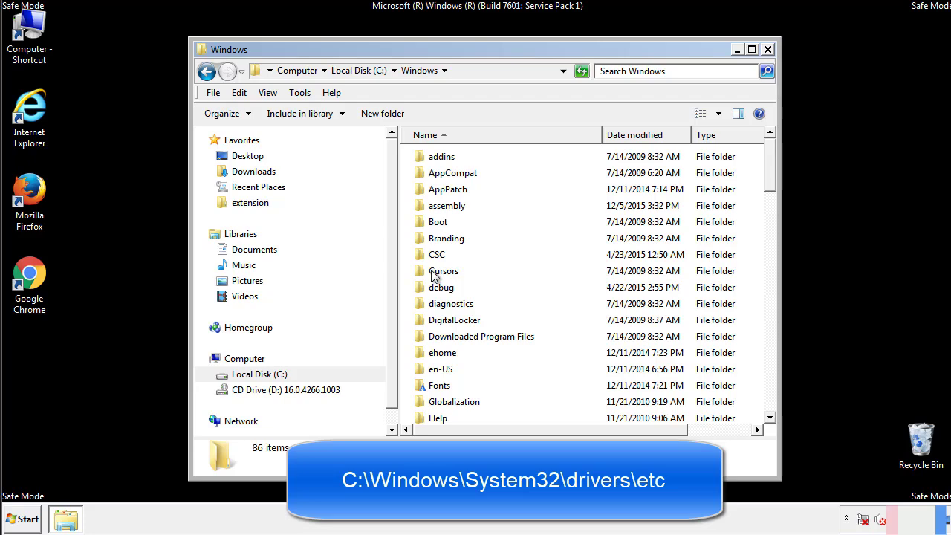
{"action": "scroll", "coordinate": [437, 327], "scroll_direction": "down", "scroll_amount": 2}
{"action": "scroll", "coordinate": [437, 336], "scroll_direction": "down", "scroll_amount": 7}
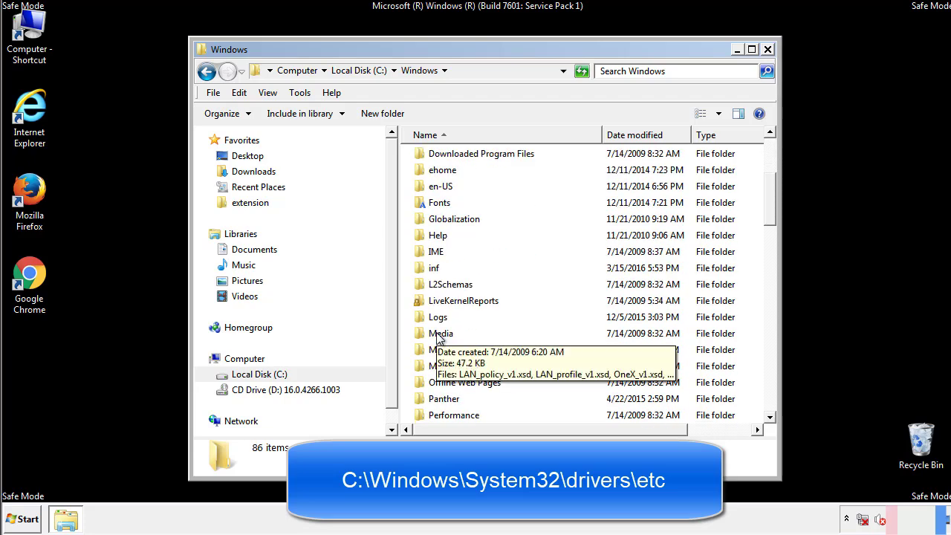
{"action": "scroll", "coordinate": [438, 336], "scroll_direction": "down", "scroll_amount": 2}
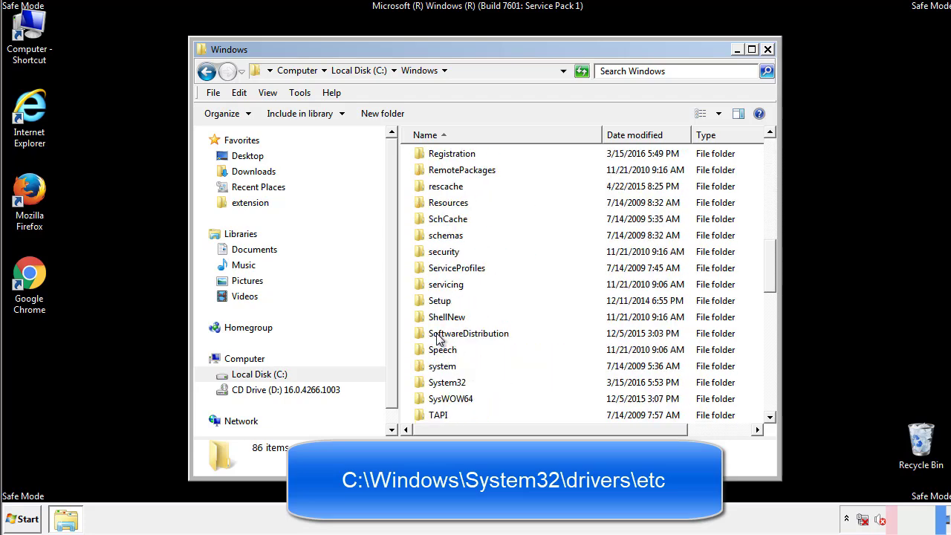
{"action": "double_click", "coordinate": [447, 385]}
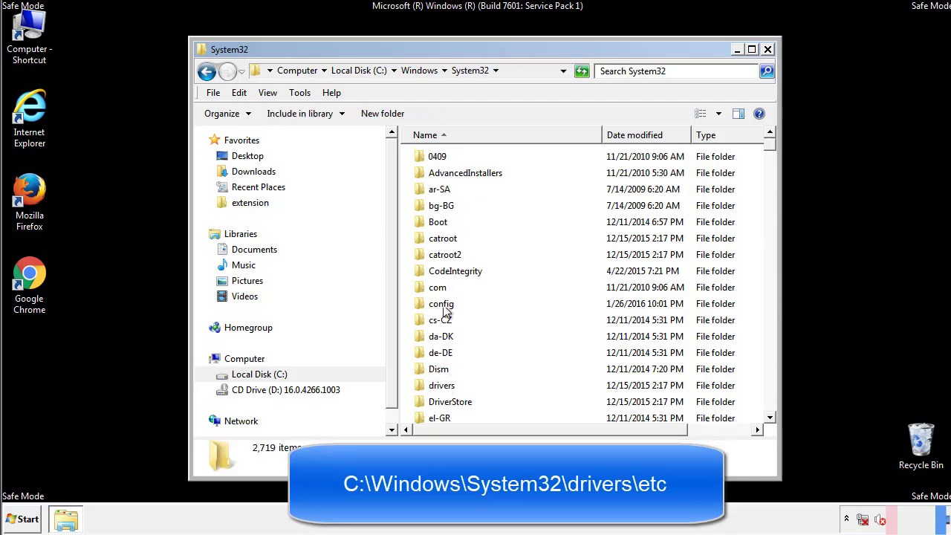
{"action": "double_click", "coordinate": [441, 386]}
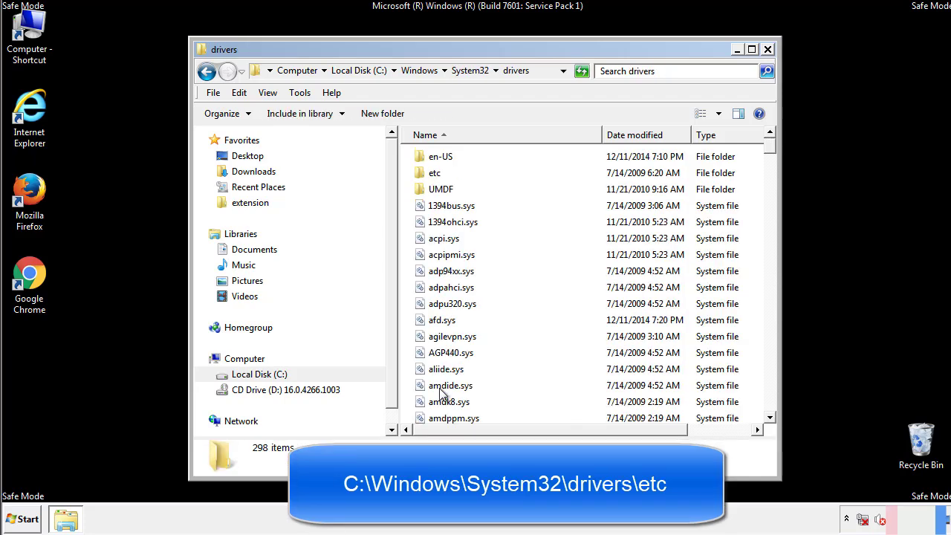
{"action": "double_click", "coordinate": [429, 175]}
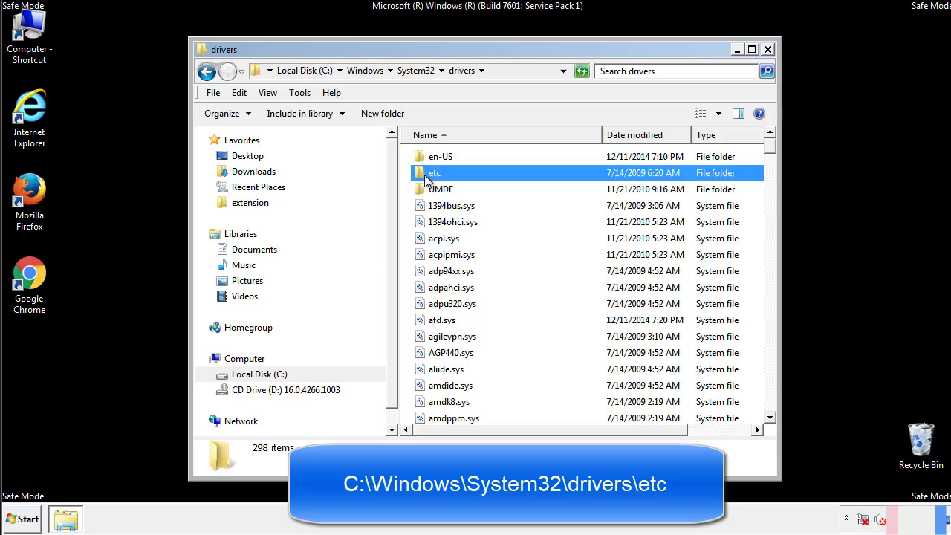
{"action": "double_click", "coordinate": [431, 159]}
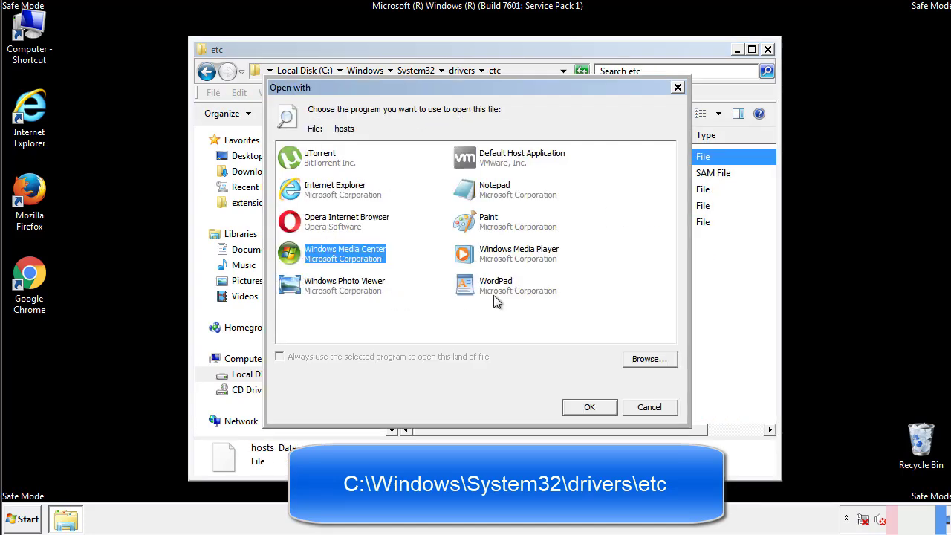
- Open the hosts file in Notepad and bring its window fully on screen
{"action": "left_click", "coordinate": [481, 193]}
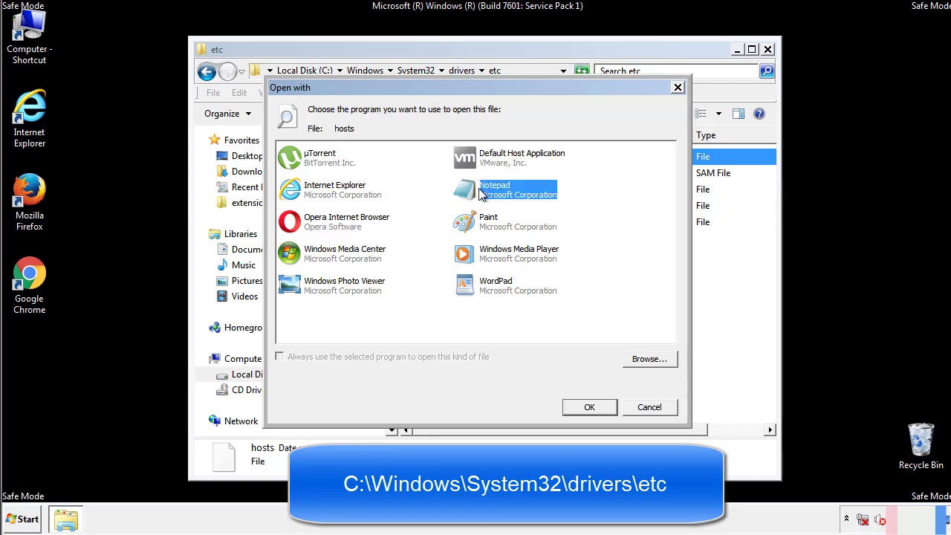
{"action": "left_click", "coordinate": [588, 407]}
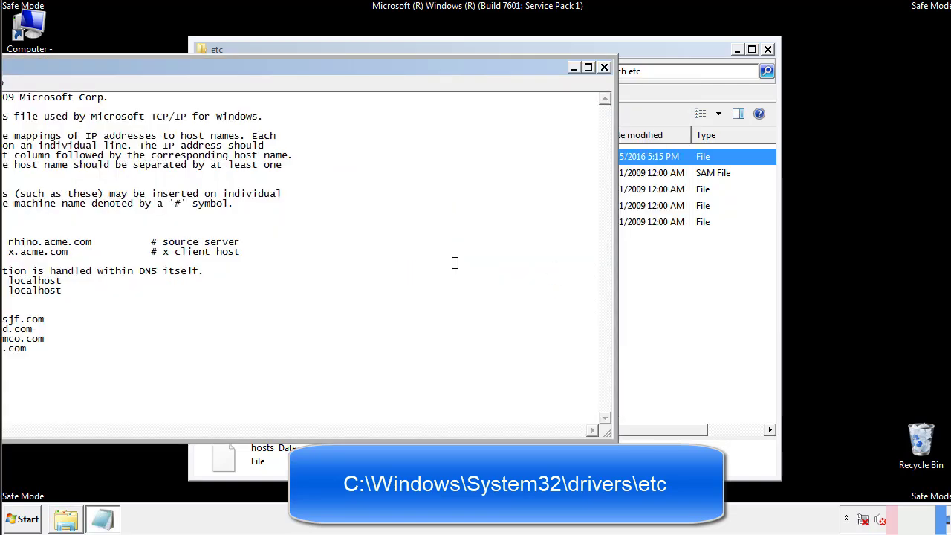
{"action": "left_click_drag", "start_coordinate": [389, 74], "coordinate": [604, 81]}
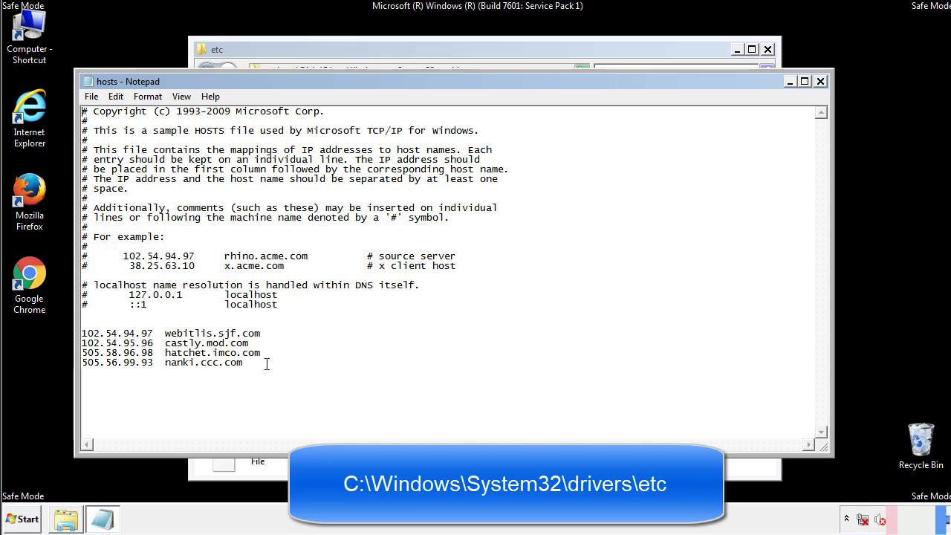
- Delete the four extra host entries below localhost and save hosts on closing Notepad
{"action": "left_click_drag", "start_coordinate": [259, 362], "coordinate": [82, 333]}
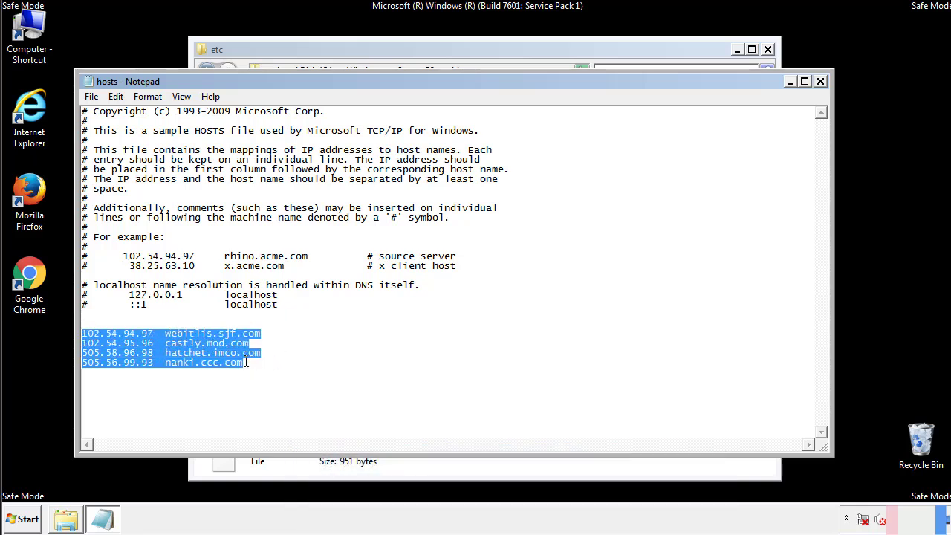
{"action": "key", "text": "Delete"}
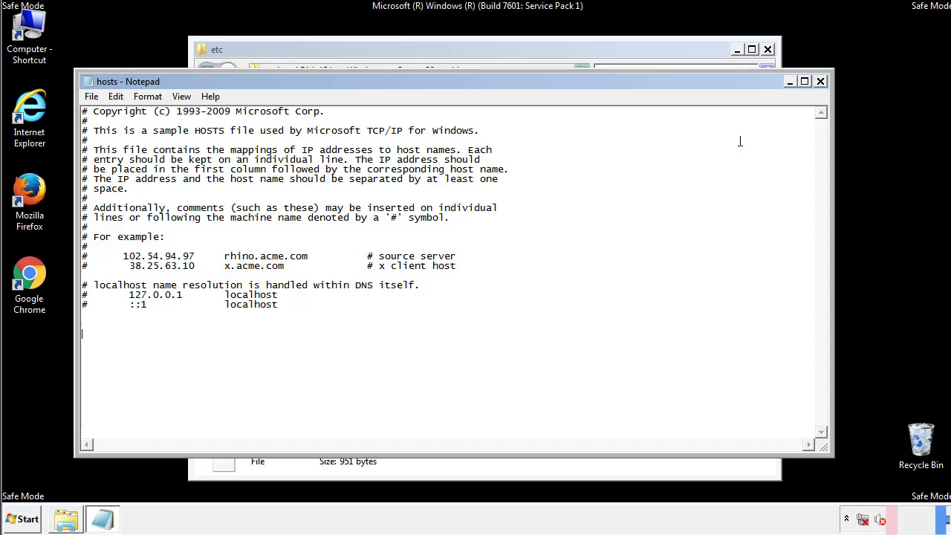
{"action": "left_click", "coordinate": [821, 82]}
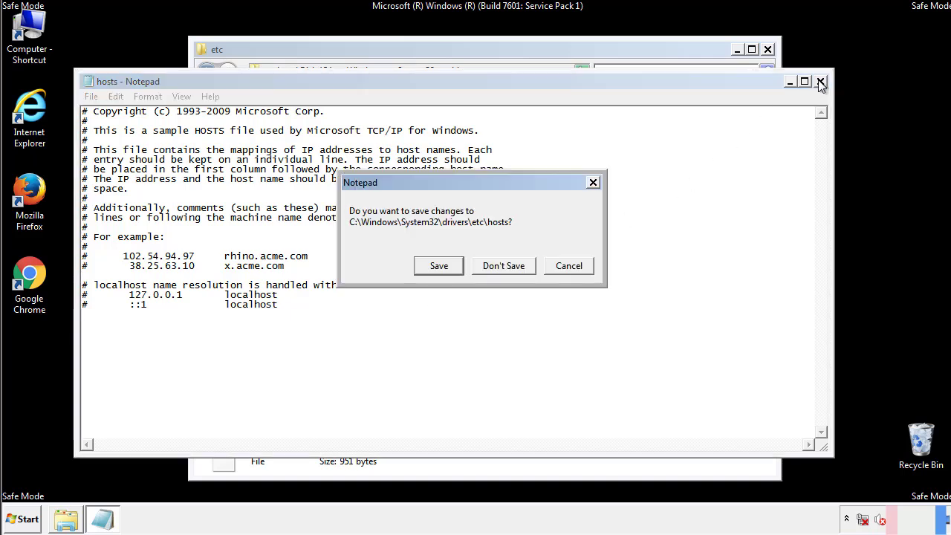
{"action": "left_click", "coordinate": [417, 269]}
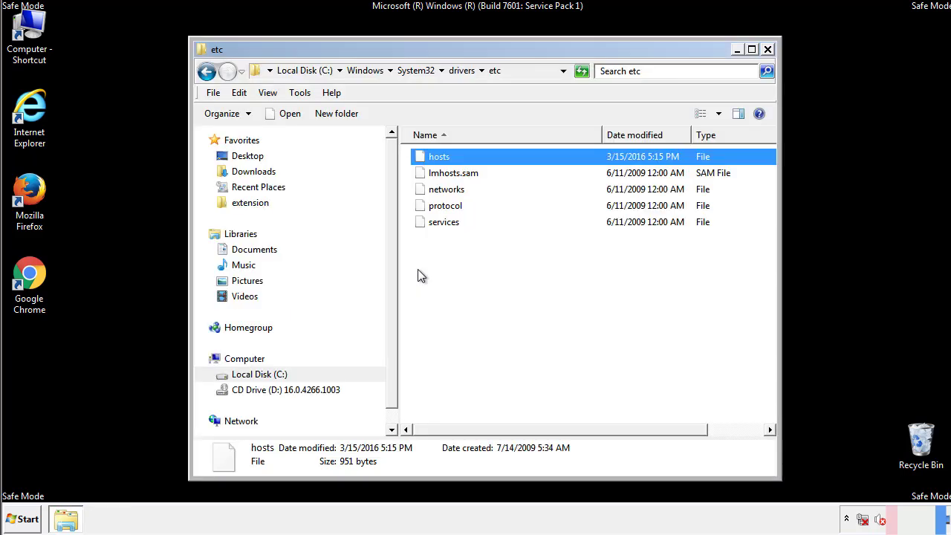
- Close the etc window and open the Startup folder from All Programs
{"action": "left_click", "coordinate": [767, 49]}
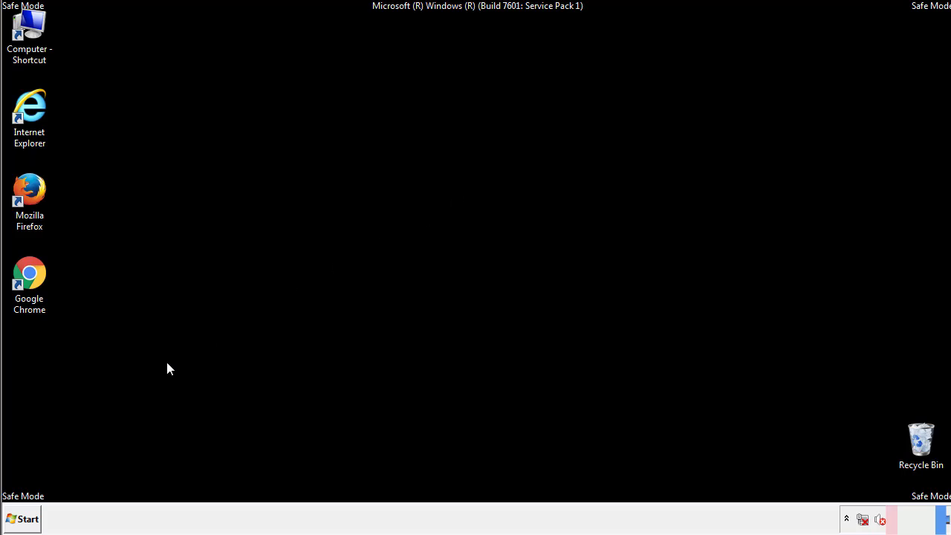
{"action": "left_click", "coordinate": [23, 519]}
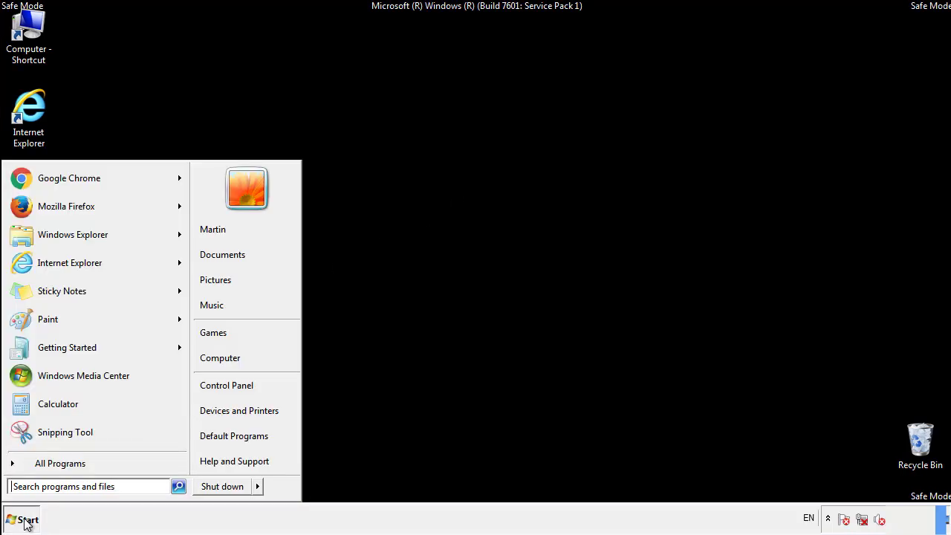
{"action": "left_click", "coordinate": [41, 468]}
{"action": "right_click", "coordinate": [36, 408]}
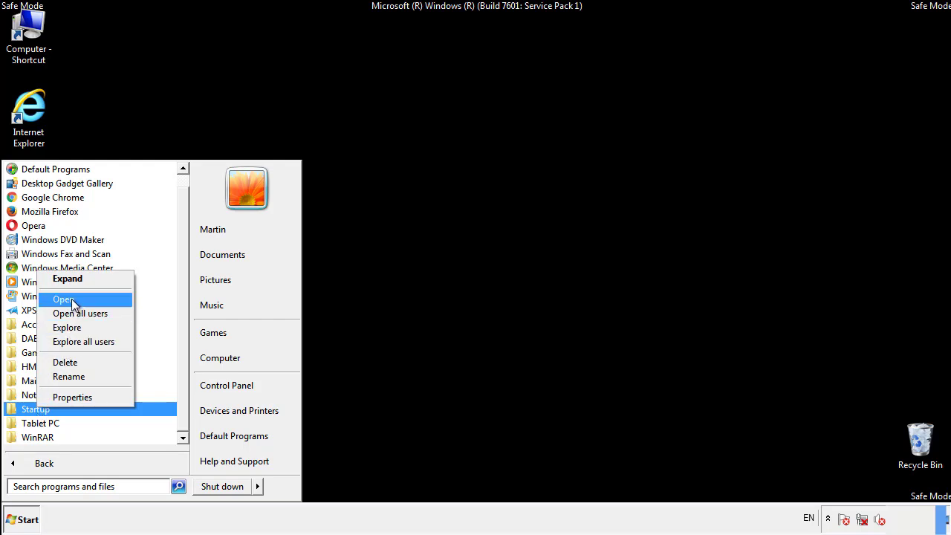
{"action": "left_click", "coordinate": [73, 299]}
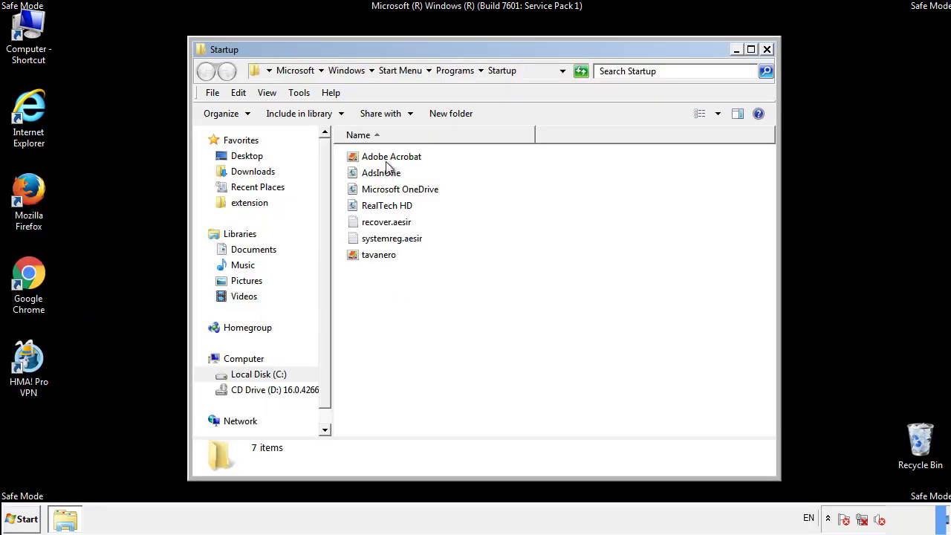
- Delete AdsInOne, recover.aesir, systemreg.aesir and tavanero from Startup, then close the window
{"action": "left_click", "coordinate": [388, 176]}
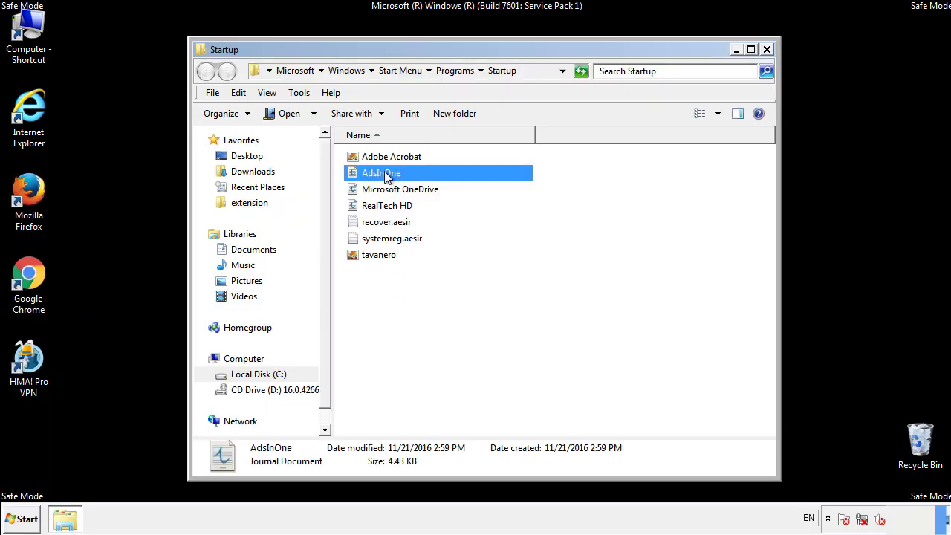
{"action": "left_click", "coordinate": [387, 223], "text": "ctrl"}
{"action": "left_click", "coordinate": [393, 239], "text": "ctrl"}
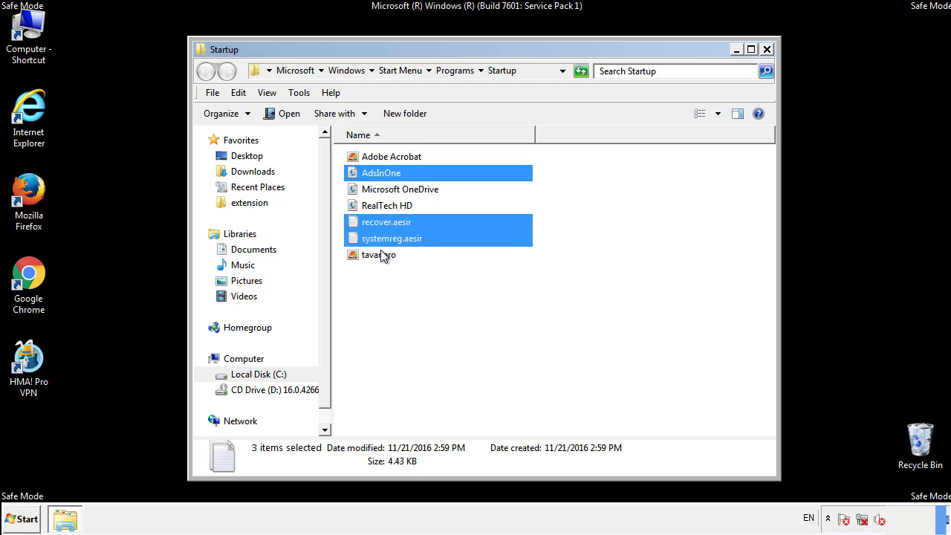
{"action": "left_click", "coordinate": [379, 254], "text": "ctrl"}
{"action": "right_click", "coordinate": [376, 255]}
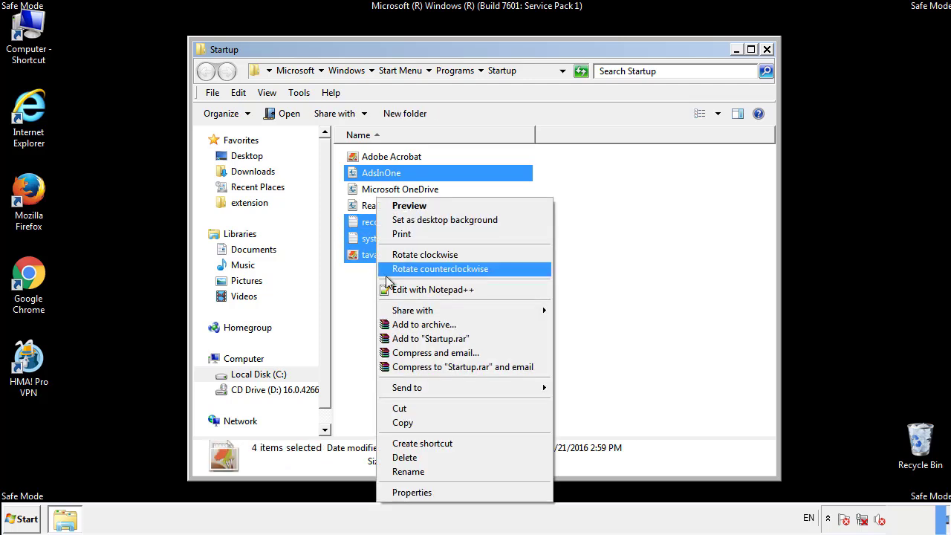
{"action": "left_click", "coordinate": [401, 457]}
{"action": "left_click", "coordinate": [528, 272]}
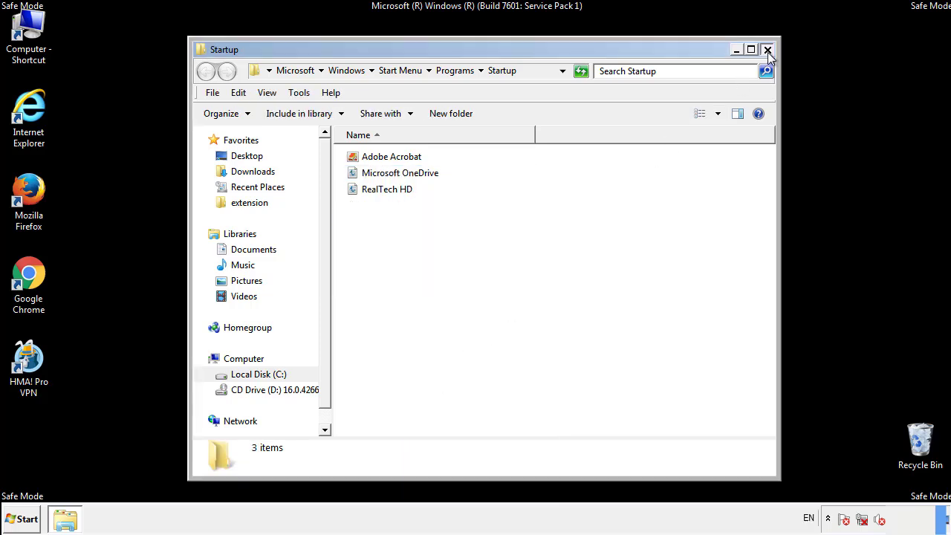
{"action": "left_click", "coordinate": [767, 50]}
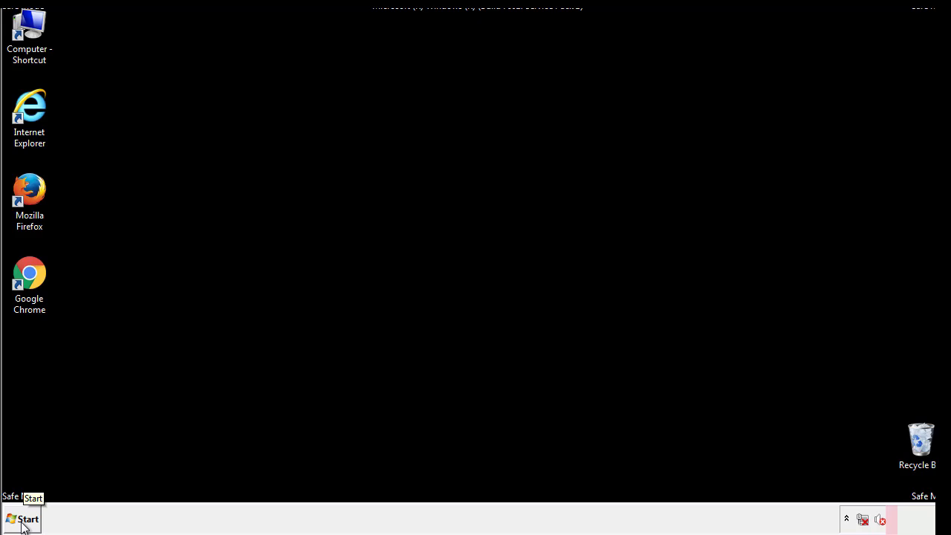
- Launch Registry Editor by searching regedit in the Start menu
{"action": "left_click", "coordinate": [23, 519]}
{"action": "type", "text": "reged"}
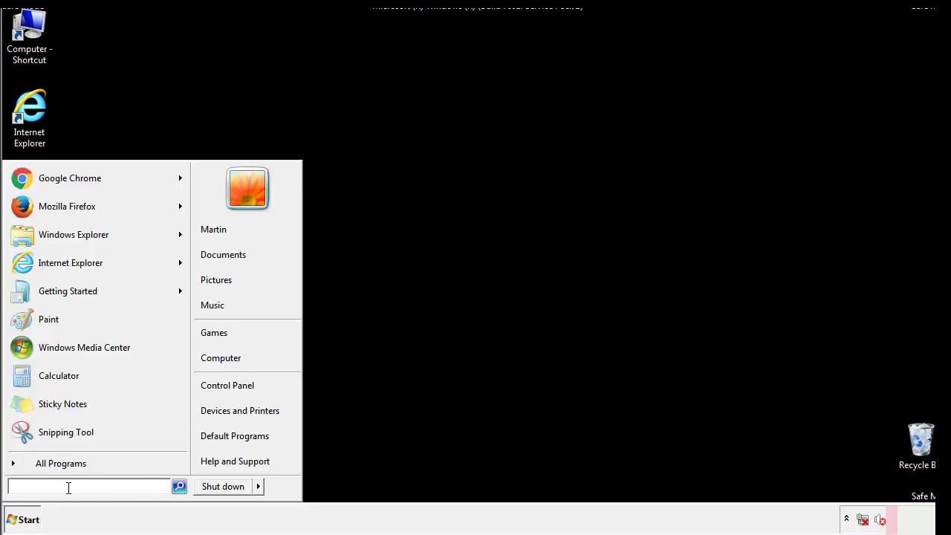
{"action": "type", "text": "it"}
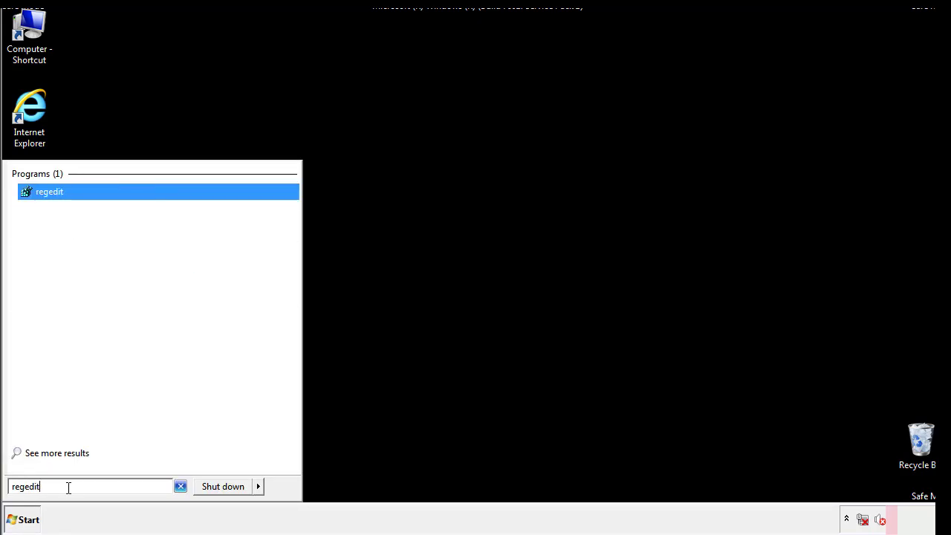
{"action": "key", "text": "Return"}
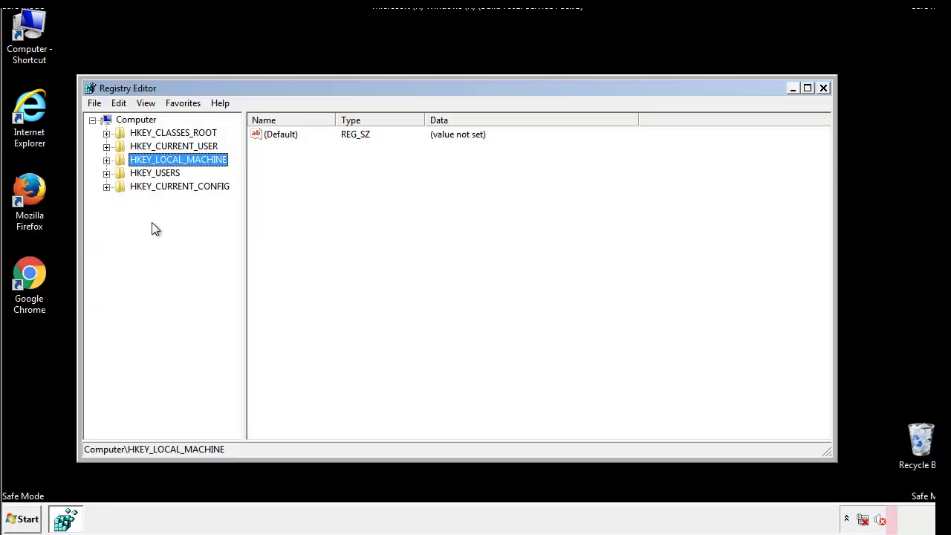
- Expand HKEY_LOCAL_MACHINE\SOFTWARE\Microsoft\Windows\CurrentVersion to reveal its Run key
{"action": "left_click", "coordinate": [106, 160]}
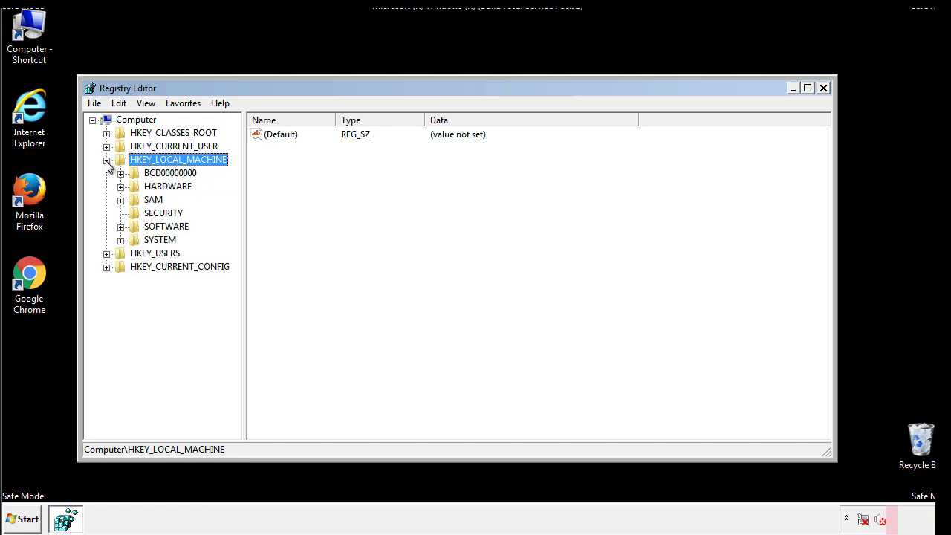
{"action": "left_click", "coordinate": [120, 227]}
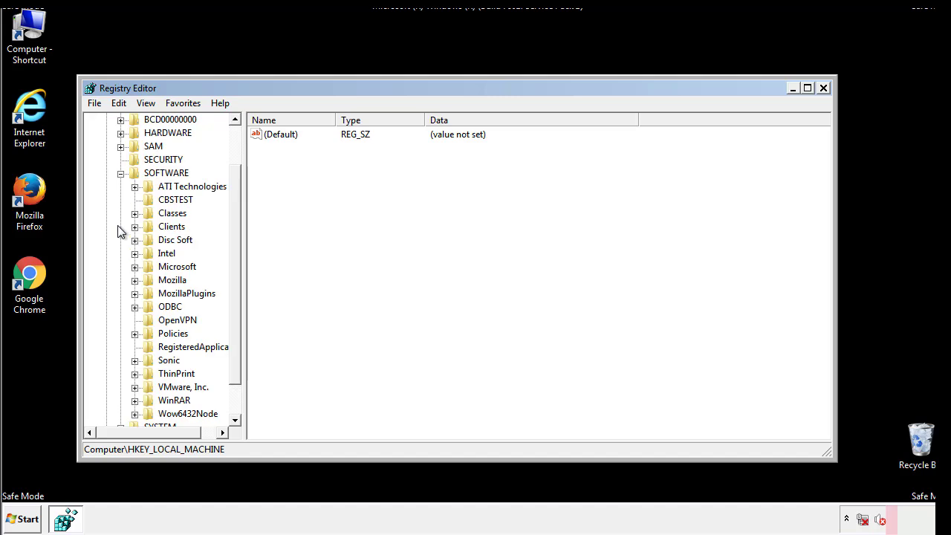
{"action": "left_click_drag", "start_coordinate": [236, 221], "coordinate": [233, 244]}
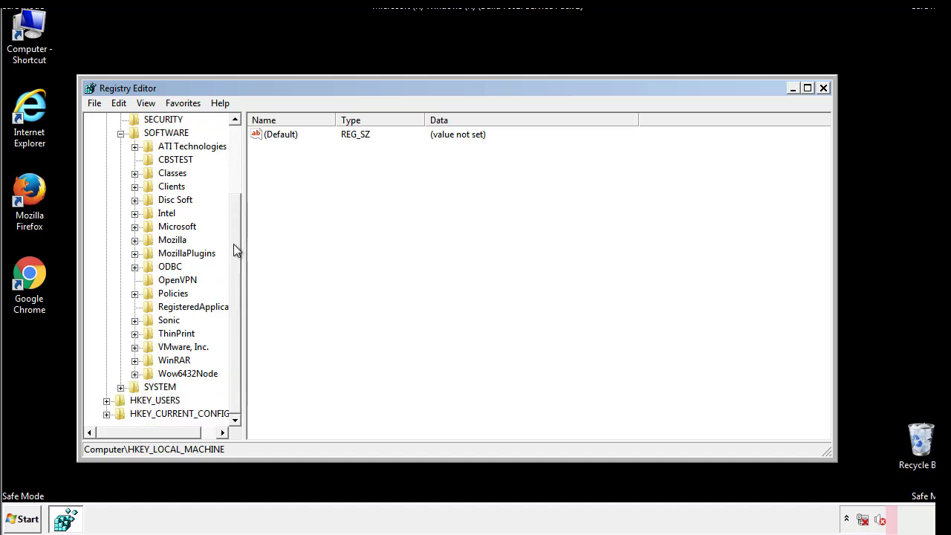
{"action": "left_click", "coordinate": [135, 227]}
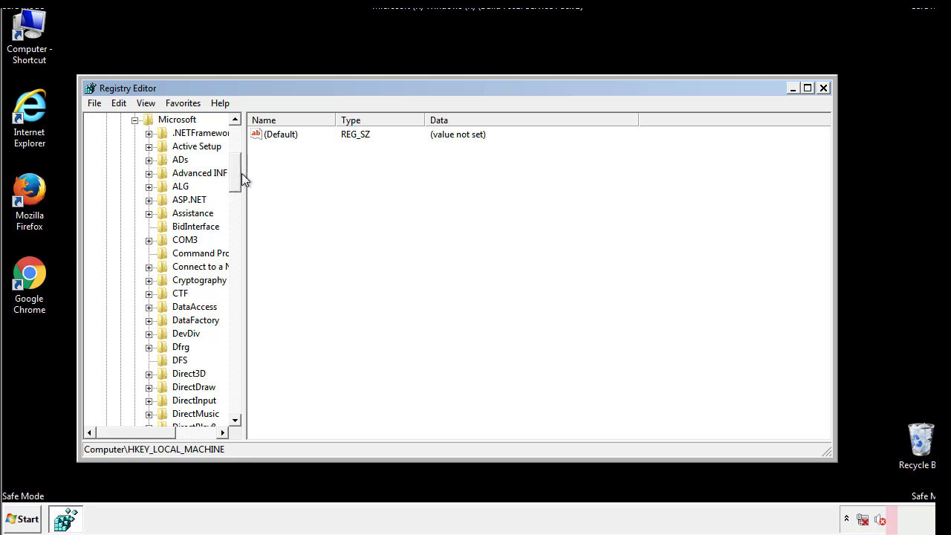
{"action": "left_click_drag", "start_coordinate": [236, 184], "coordinate": [238, 380]}
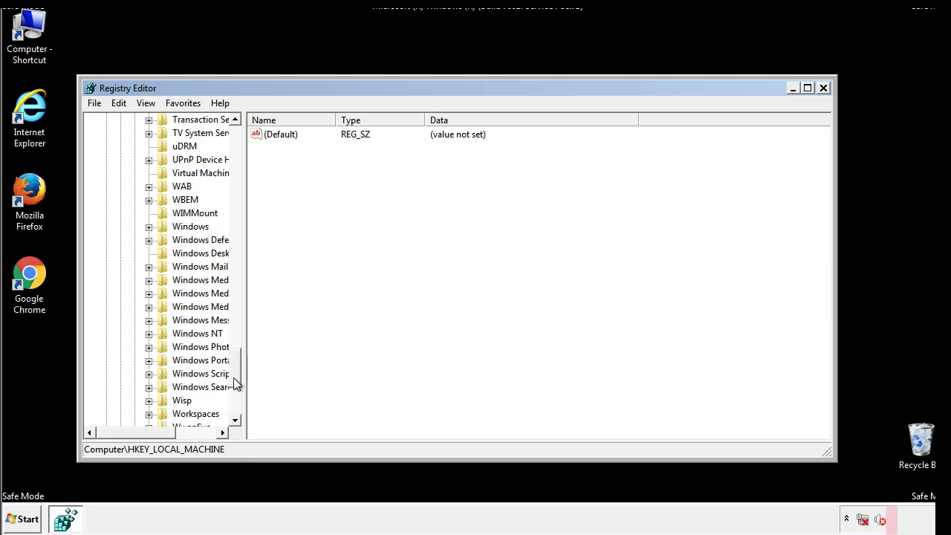
{"action": "left_click", "coordinate": [148, 226]}
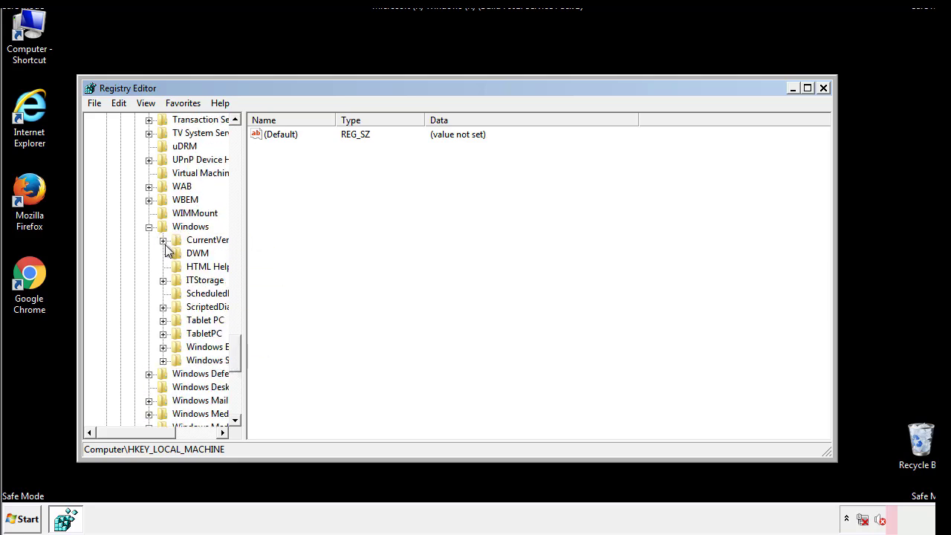
{"action": "left_click_drag", "start_coordinate": [130, 433], "coordinate": [155, 433]}
{"action": "left_click", "coordinate": [122, 240]}
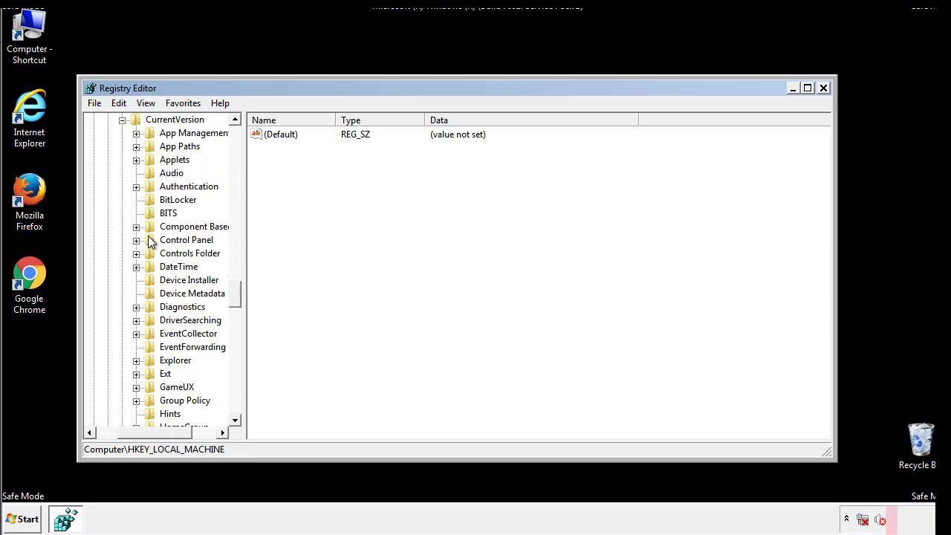
{"action": "left_click_drag", "start_coordinate": [236, 294], "coordinate": [236, 341]}
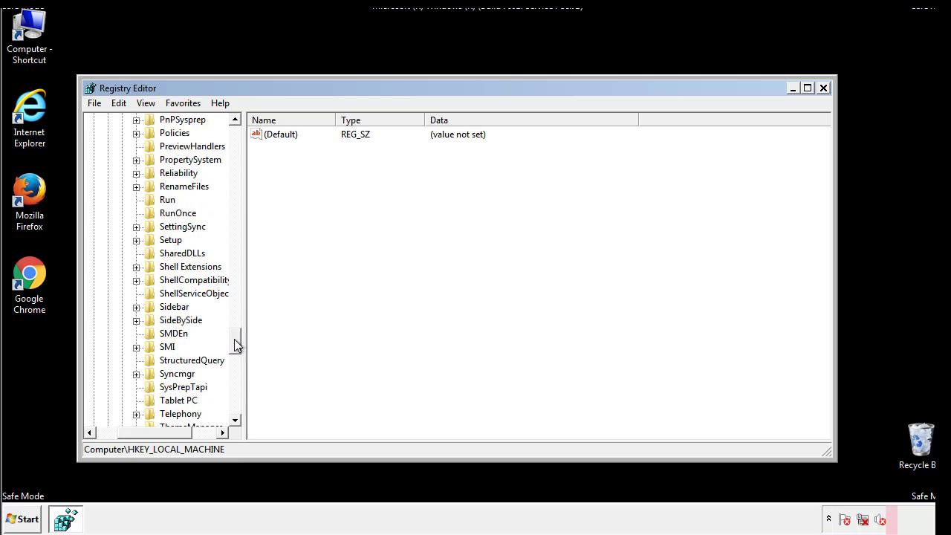
- Delete tappi.loc from the HKLM Run key, keeping (Default) and VMware User Process
{"action": "left_click", "coordinate": [156, 200]}
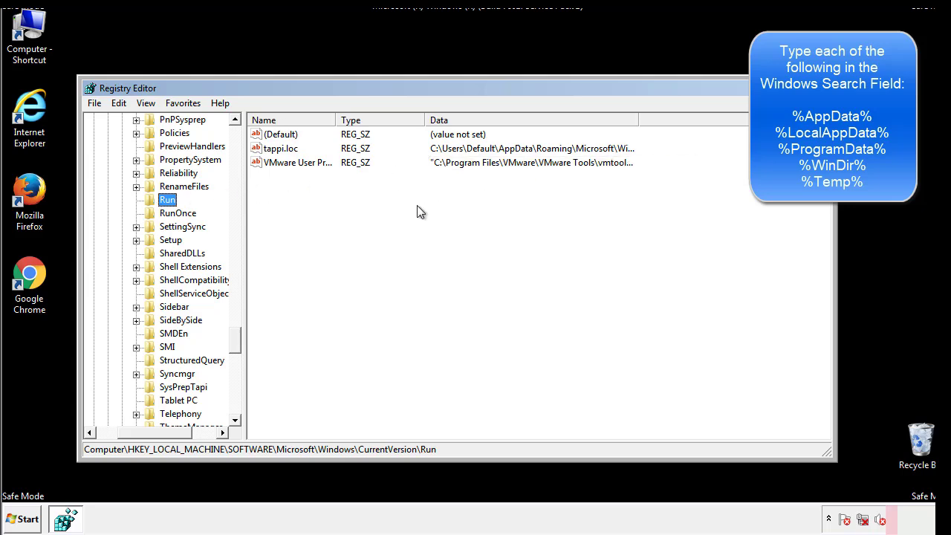
{"action": "left_click", "coordinate": [281, 152]}
{"action": "right_click", "coordinate": [276, 152]}
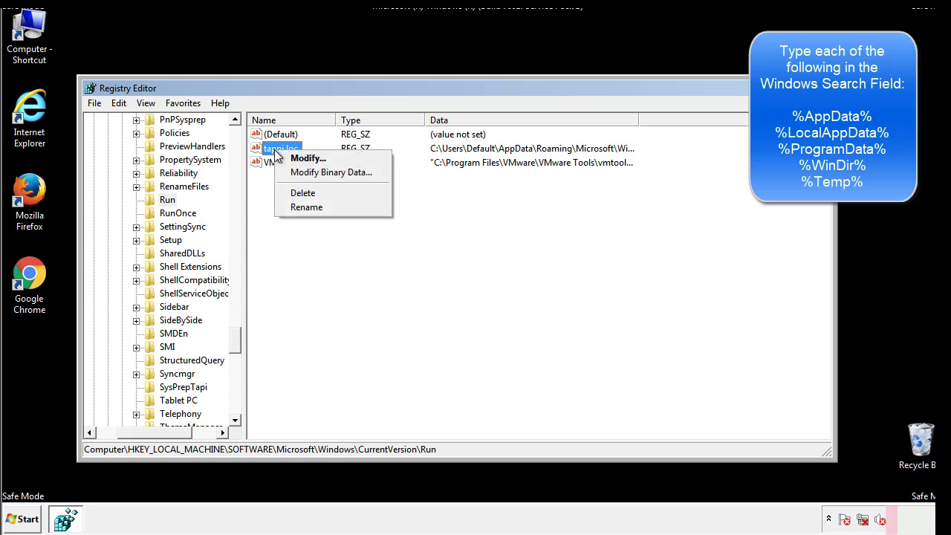
{"action": "left_click", "coordinate": [298, 195]}
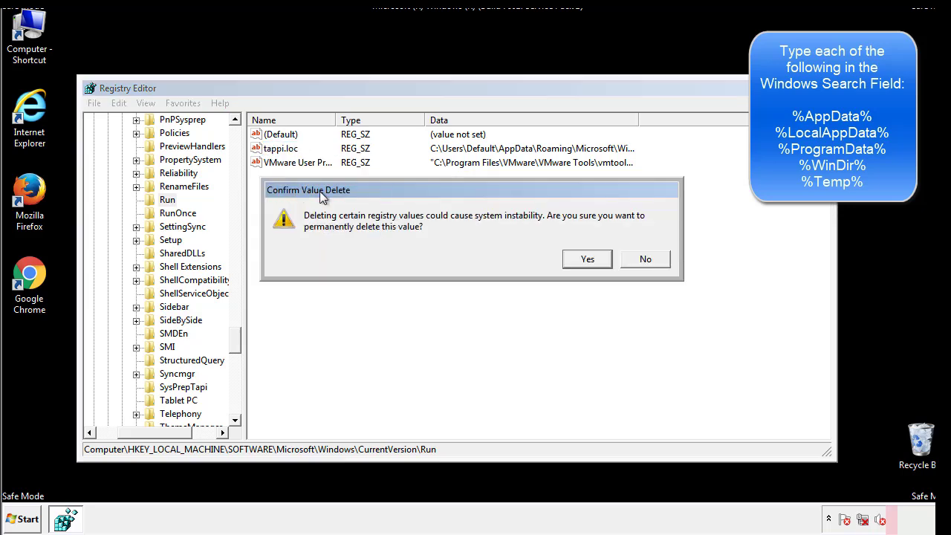
{"action": "left_click", "coordinate": [587, 258]}
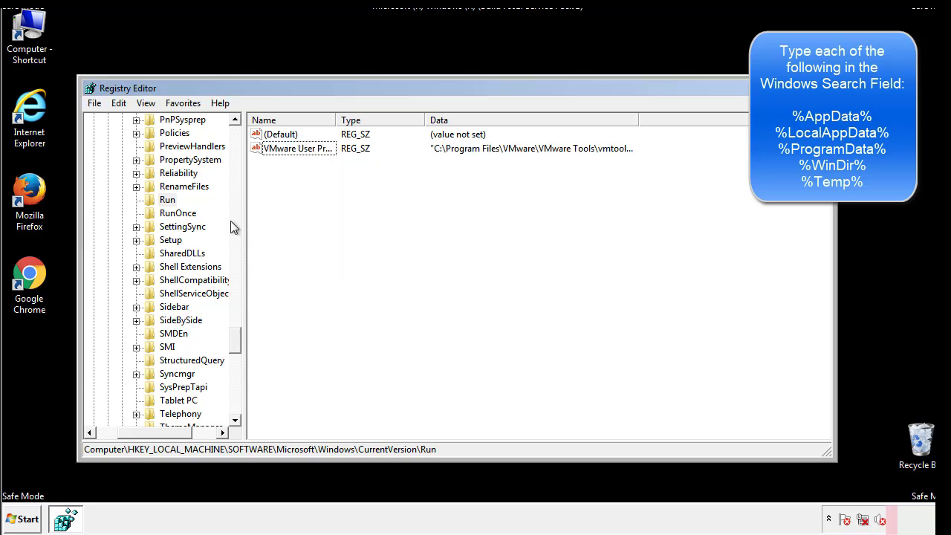
{"action": "left_click_drag", "start_coordinate": [236, 335], "coordinate": [217, 416]}
{"action": "left_click_drag", "start_coordinate": [150, 432], "coordinate": [116, 436]}
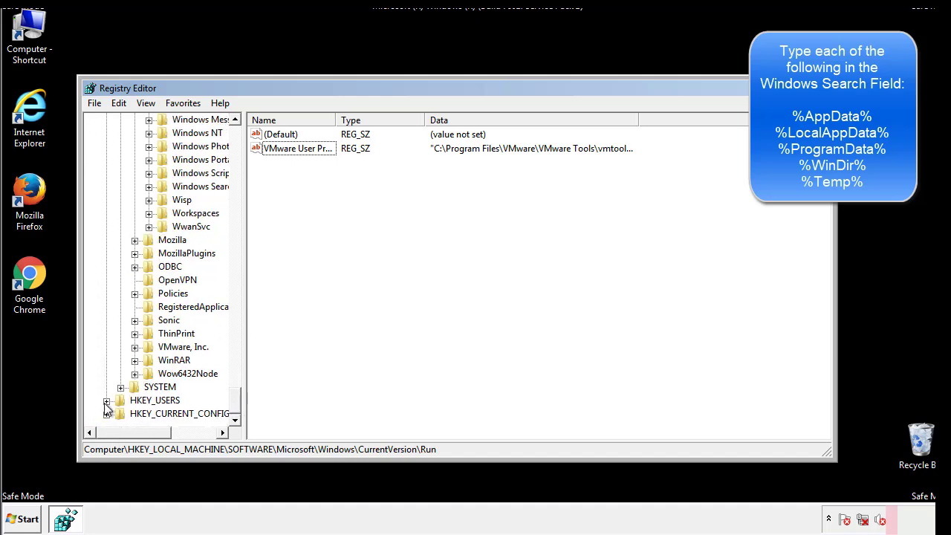
{"action": "left_click_drag", "start_coordinate": [238, 405], "coordinate": [242, 142]}
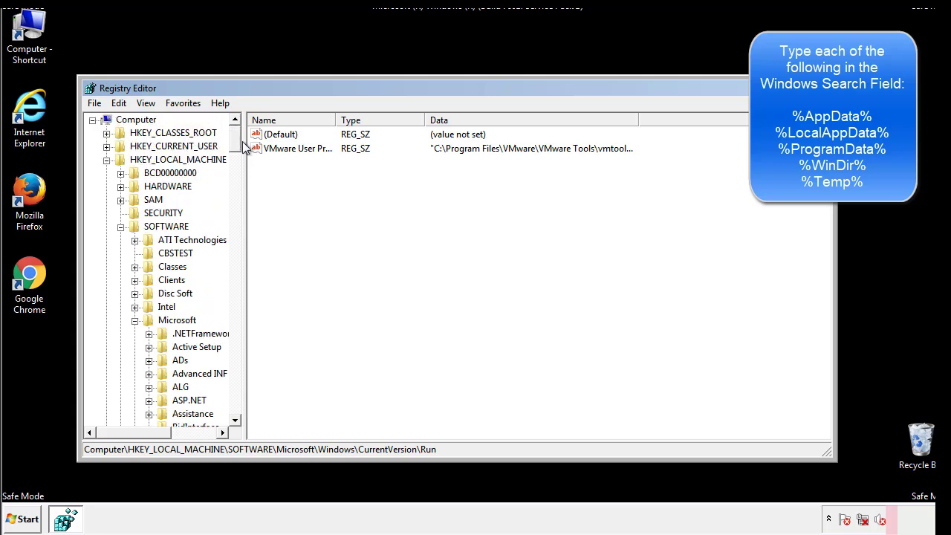
- Collapse HKEY_LOCAL_MACHINE and expand HKEY_CURRENT_USER\Software\Microsoft\Windows\CurrentVersion
{"action": "left_click", "coordinate": [106, 160]}
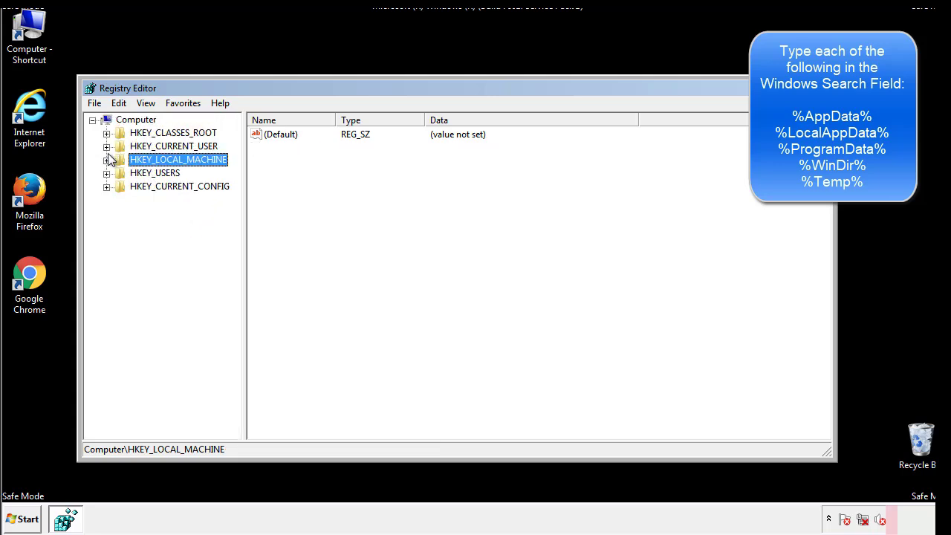
{"action": "left_click", "coordinate": [106, 147]}
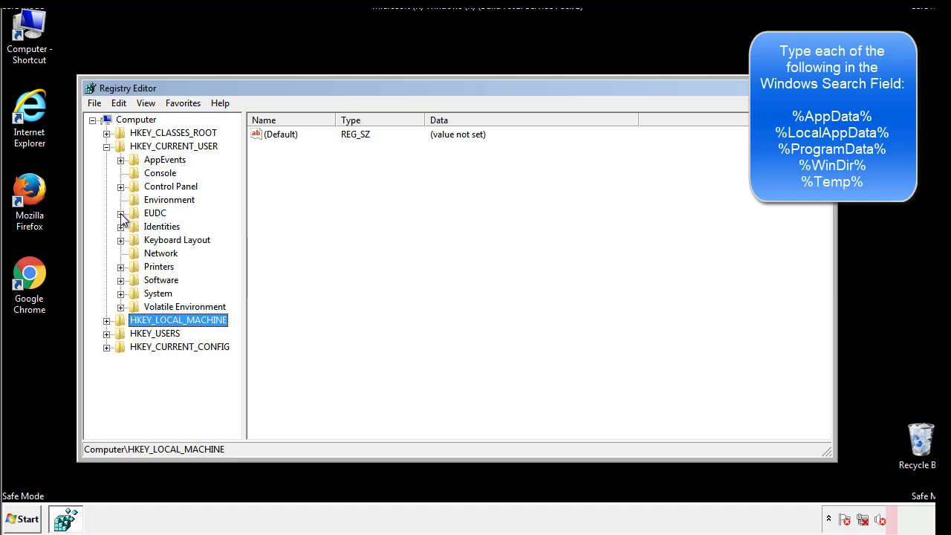
{"action": "left_click", "coordinate": [120, 280]}
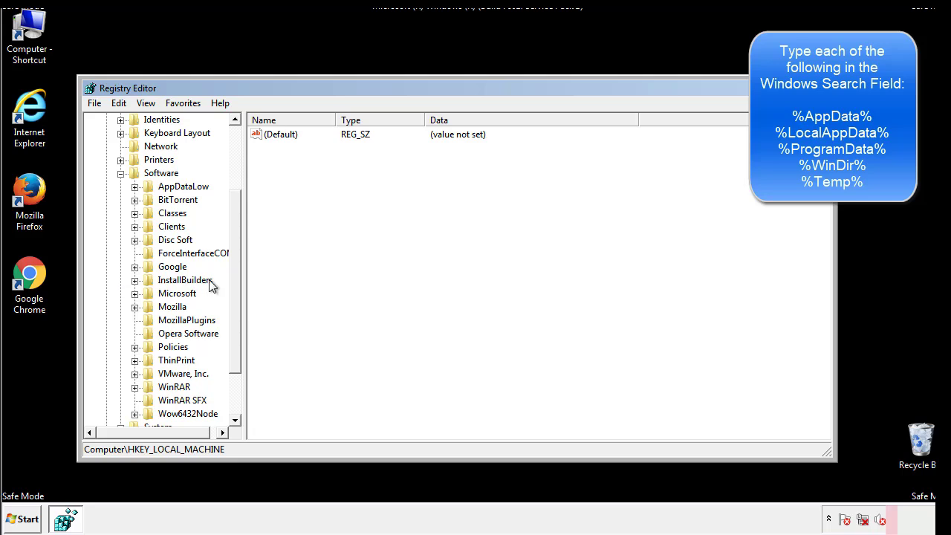
{"action": "left_click_drag", "start_coordinate": [233, 270], "coordinate": [233, 283]}
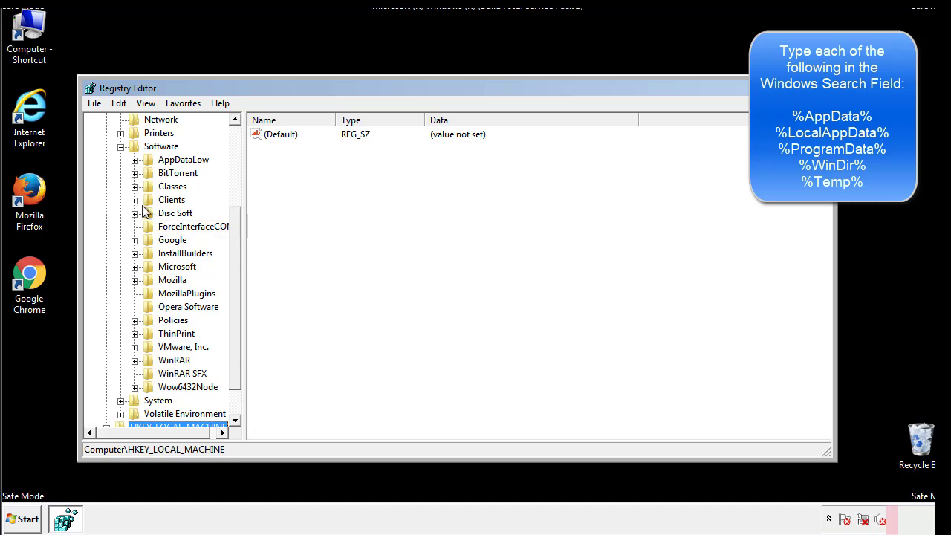
{"action": "left_click", "coordinate": [134, 267]}
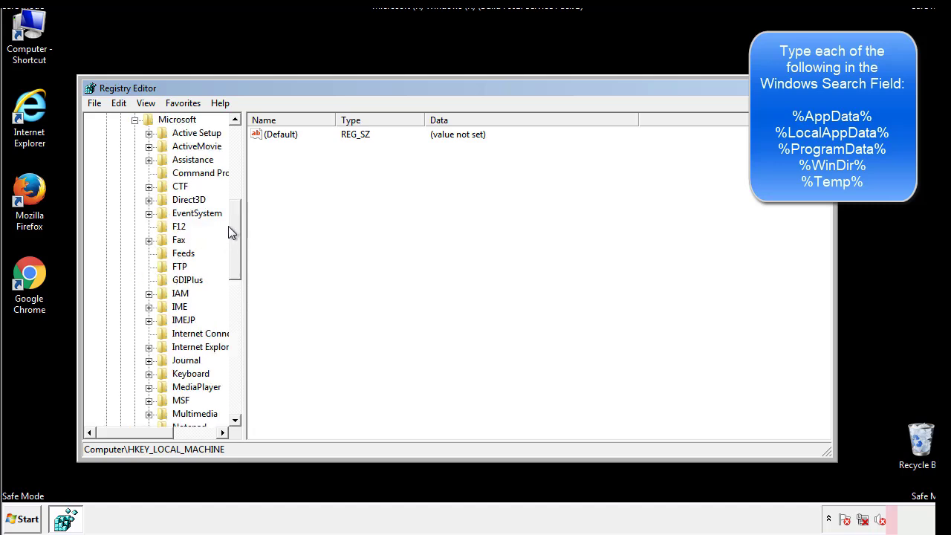
{"action": "left_click_drag", "start_coordinate": [231, 220], "coordinate": [233, 318]}
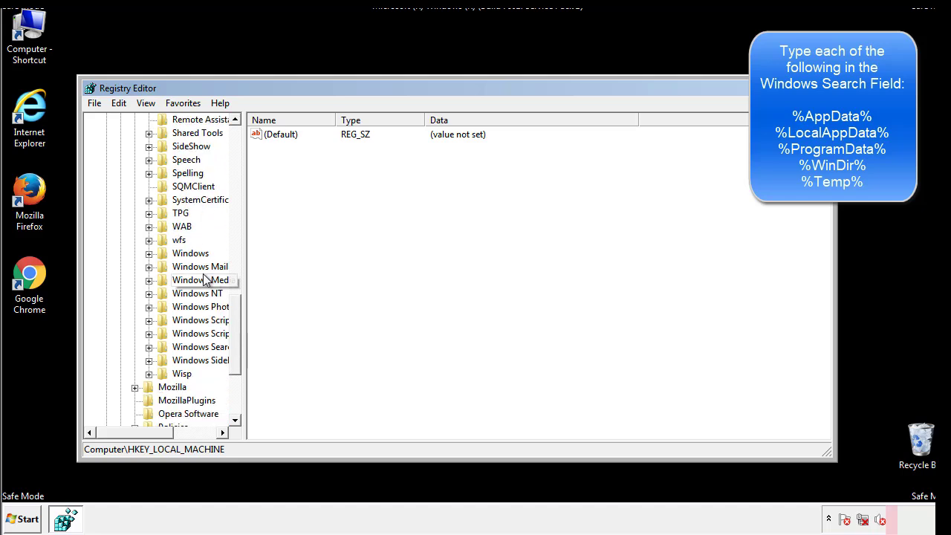
{"action": "left_click", "coordinate": [149, 254]}
{"action": "left_click", "coordinate": [164, 268]}
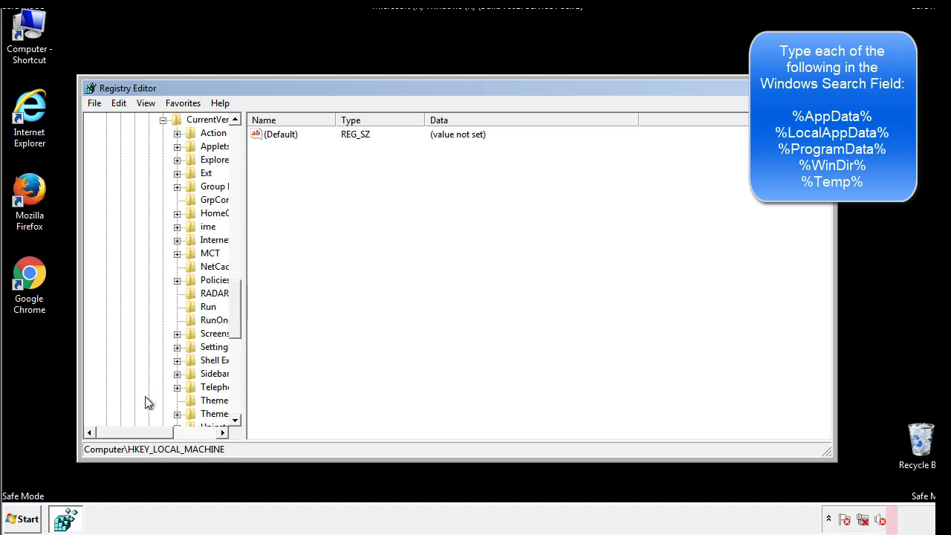
{"action": "left_click_drag", "start_coordinate": [144, 435], "coordinate": [167, 434]}
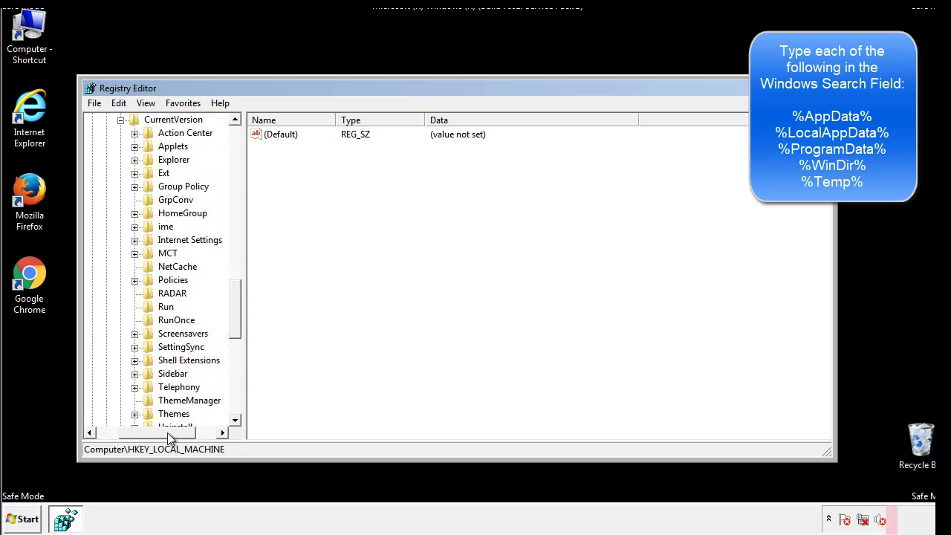
- Check the current user's Run key, holding only (Default) and DAEMON Tools, then collapse Windows
{"action": "left_click", "coordinate": [165, 306]}
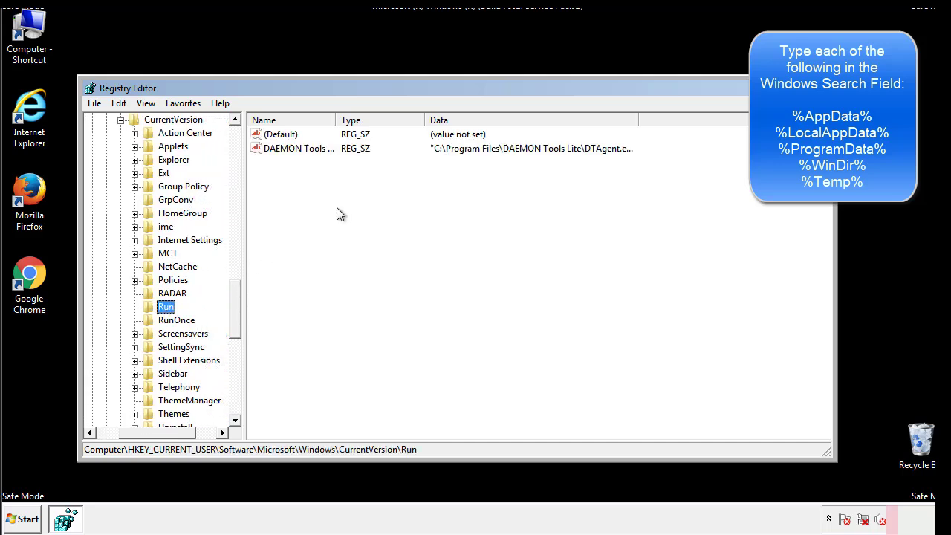
{"action": "left_click", "coordinate": [350, 171]}
{"action": "left_click_drag", "start_coordinate": [279, 216], "coordinate": [283, 181]}
{"action": "left_click_drag", "start_coordinate": [336, 168], "coordinate": [341, 168]}
{"action": "left_click_drag", "start_coordinate": [157, 430], "coordinate": [139, 431]}
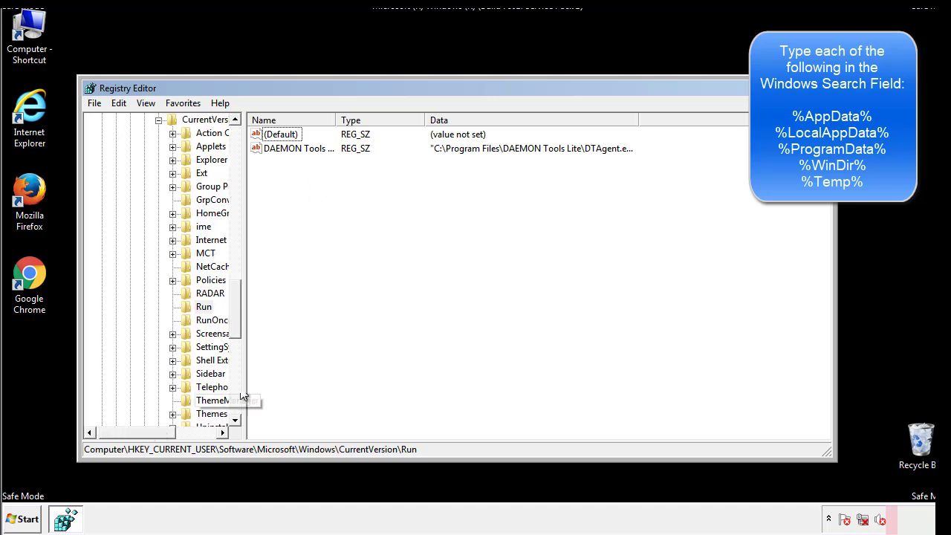
{"action": "left_click_drag", "start_coordinate": [235, 323], "coordinate": [240, 275]}
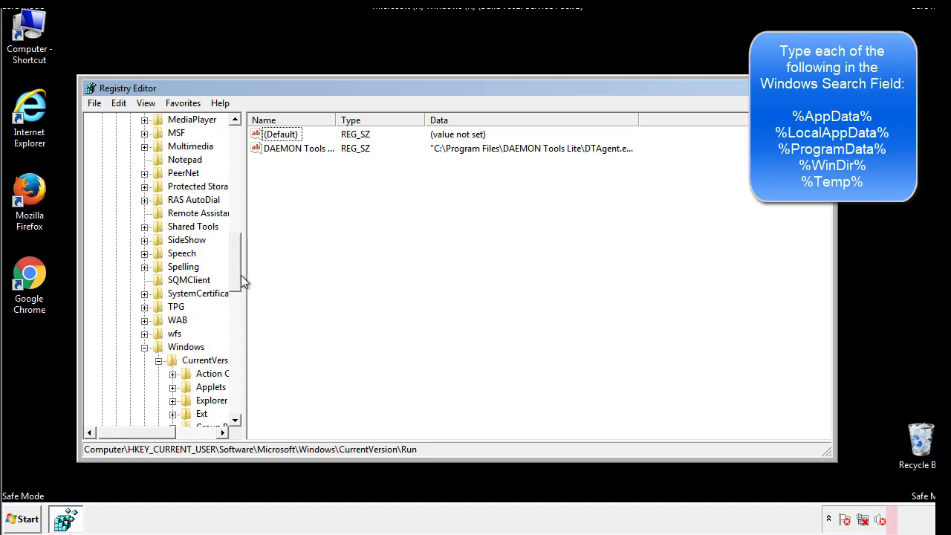
{"action": "left_click", "coordinate": [145, 348]}
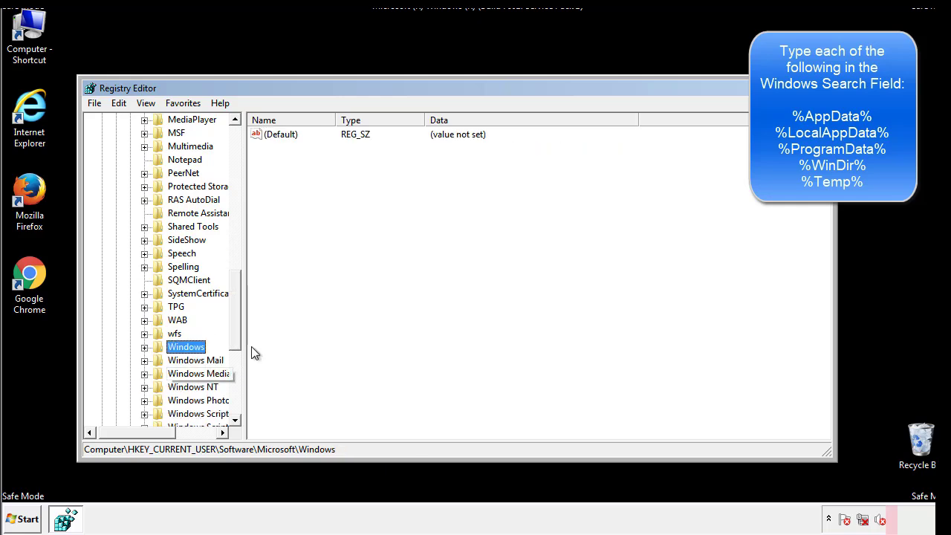
{"action": "left_click_drag", "start_coordinate": [238, 331], "coordinate": [239, 210]}
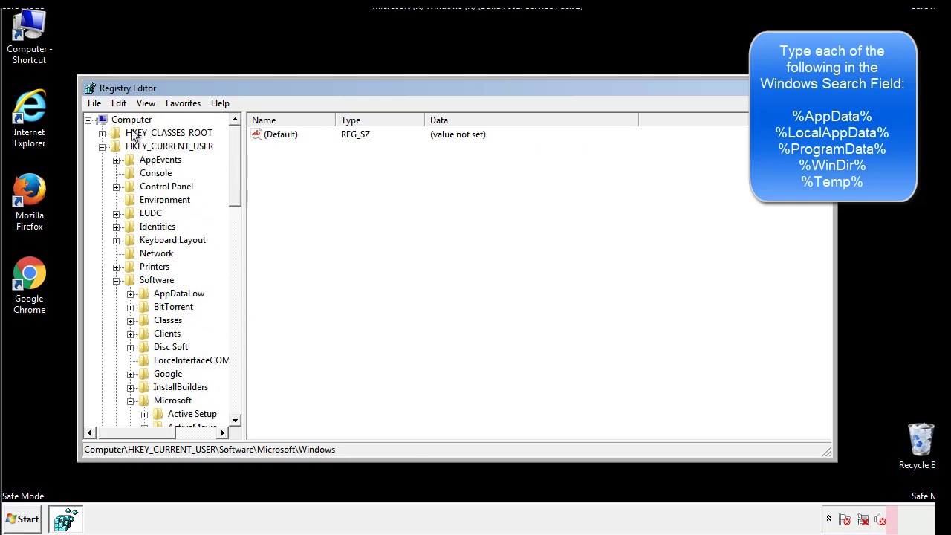
- Search the registry for %temp% using Edit > Find
{"action": "left_click", "coordinate": [120, 104]}
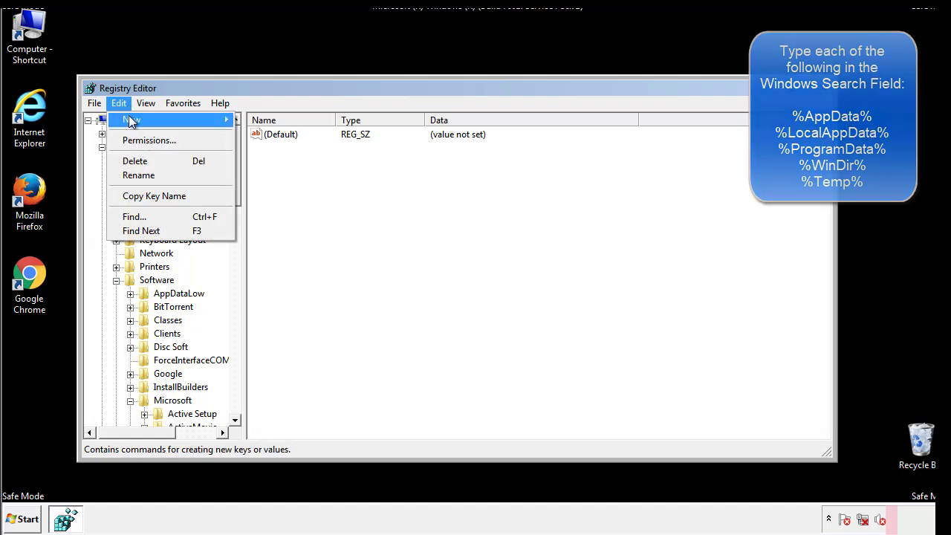
{"action": "left_click", "coordinate": [134, 216]}
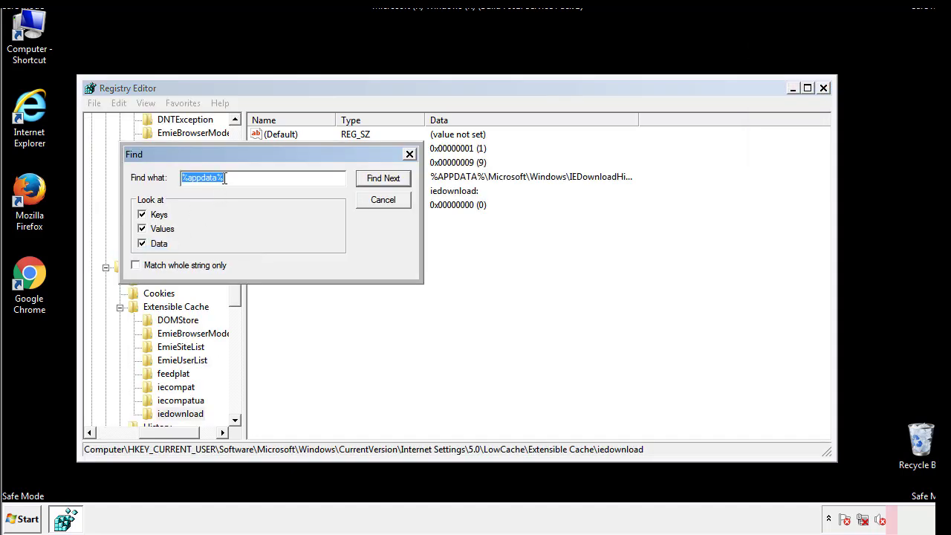
{"action": "type", "text": "%temp%"}
{"action": "key", "text": "Return"}
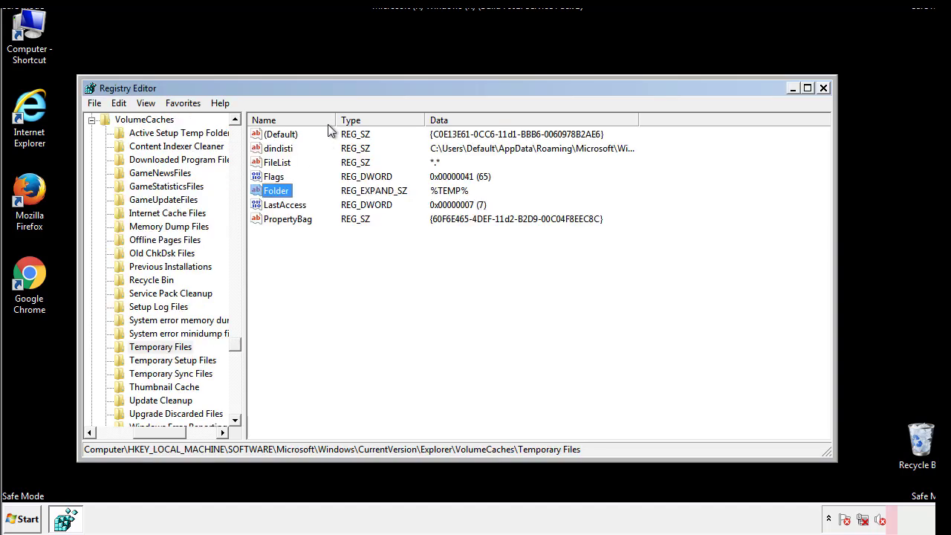
- Delete all values in VolumeCaches\Temporary Files, including dindisti, and close Registry Editor
{"action": "left_click", "coordinate": [393, 252]}
{"action": "left_click_drag", "start_coordinate": [313, 247], "coordinate": [271, 138]}
{"action": "right_click", "coordinate": [271, 139]}
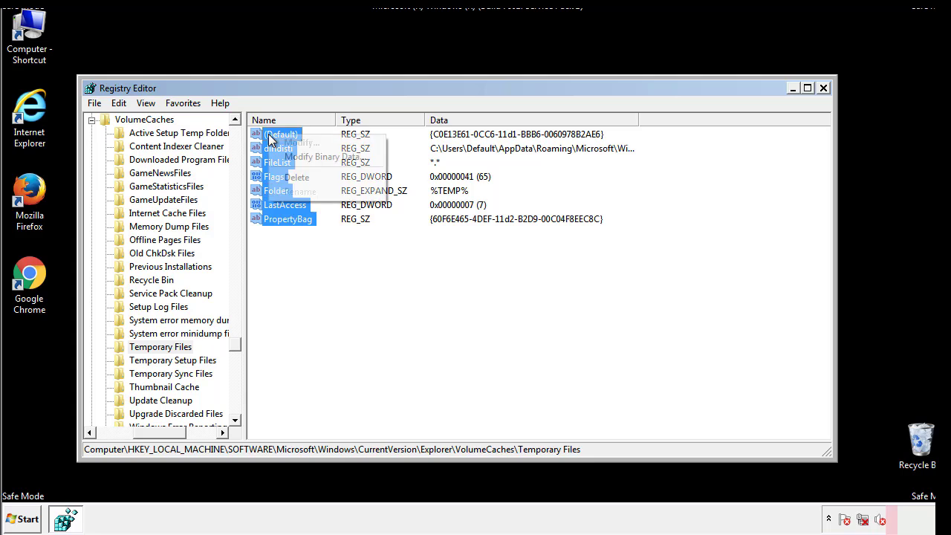
{"action": "left_click", "coordinate": [291, 176]}
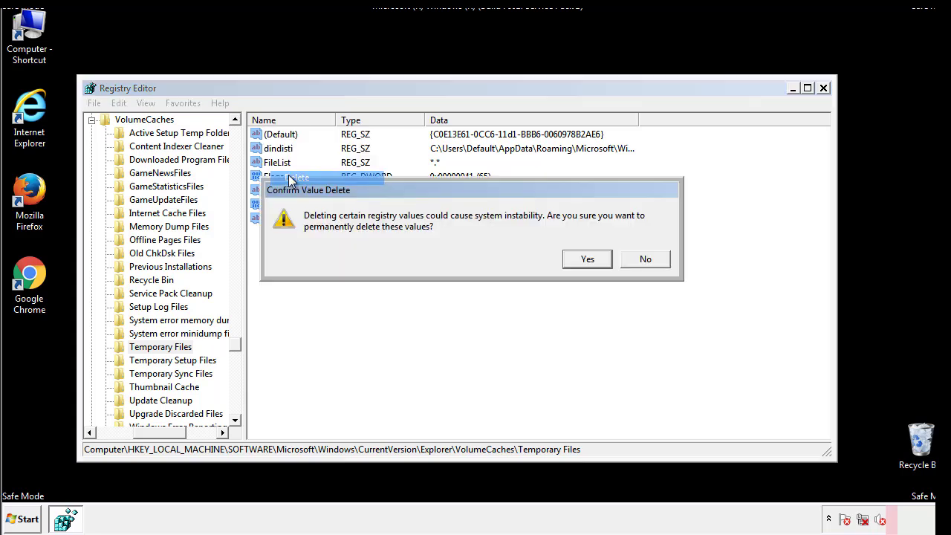
{"action": "left_click", "coordinate": [595, 259]}
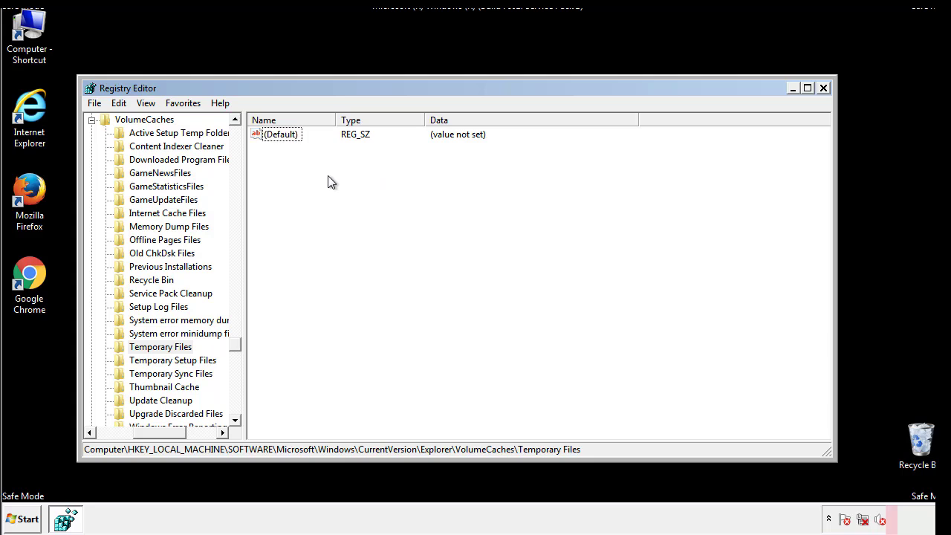
{"action": "left_click", "coordinate": [824, 88]}
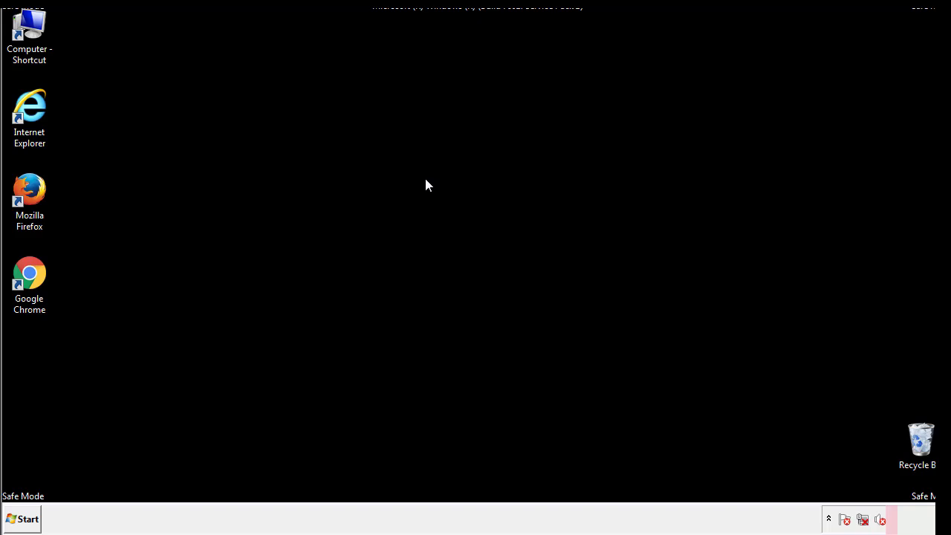
- Open System Configuration by searching 'msconfig' from the Start Menu
{"action": "left_click", "coordinate": [20, 521]}
{"action": "left_click", "coordinate": [51, 486]}
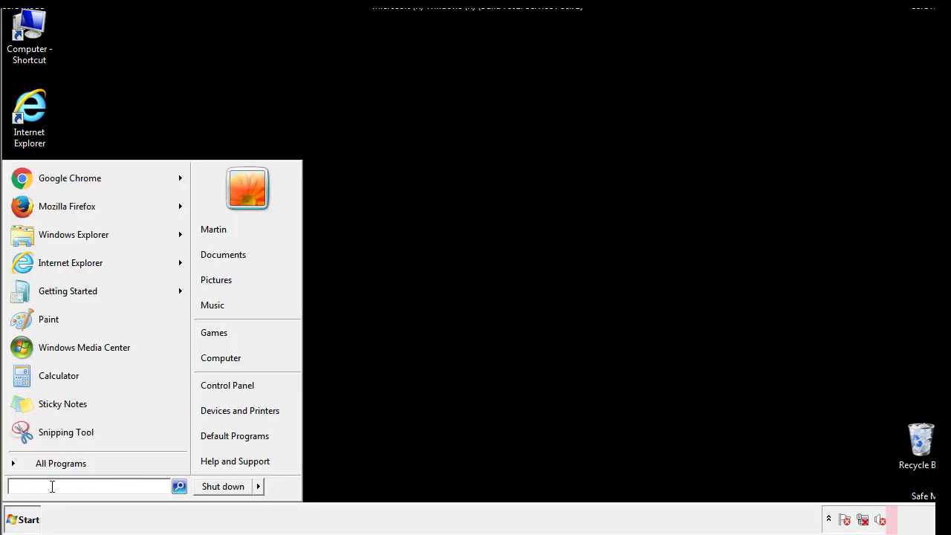
{"action": "type", "text": "msconfig"}
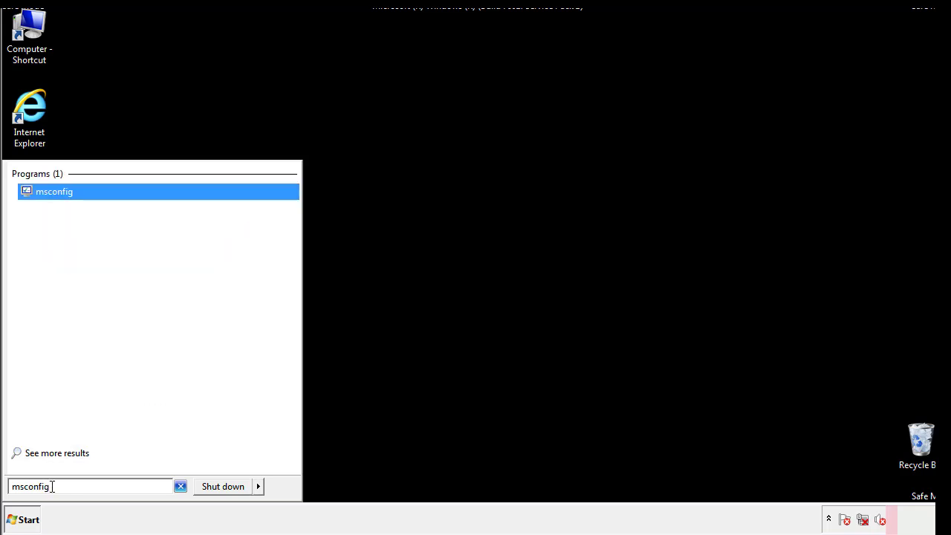
{"action": "key", "text": "Return"}
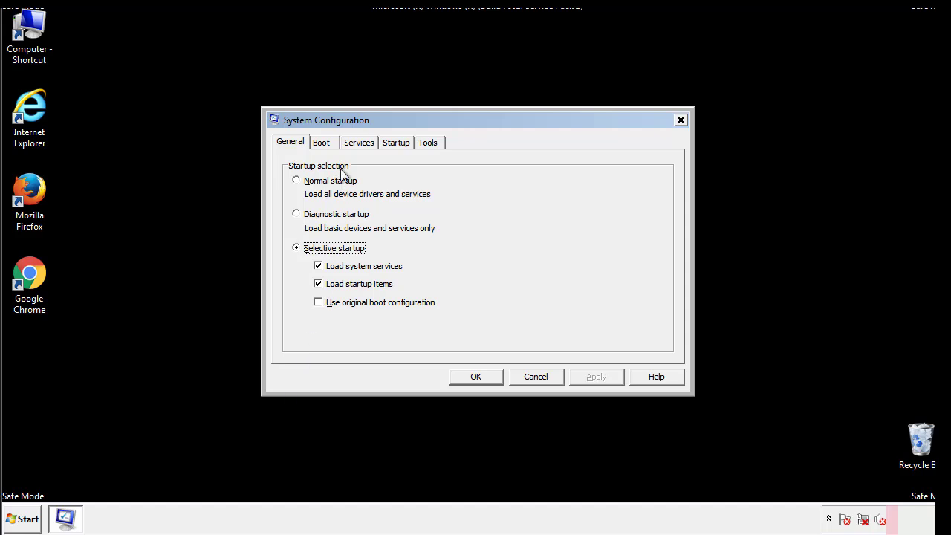
- Uncheck Safe boot on the Boot tab, apply and confirm it, then restart Windows
{"action": "left_click", "coordinate": [322, 142]}
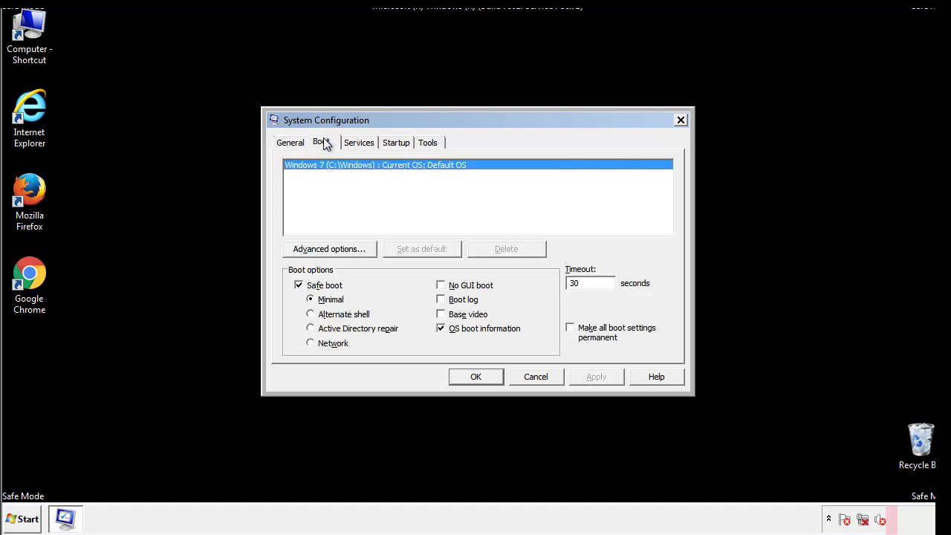
{"action": "left_click", "coordinate": [300, 286]}
{"action": "left_click", "coordinate": [597, 376]}
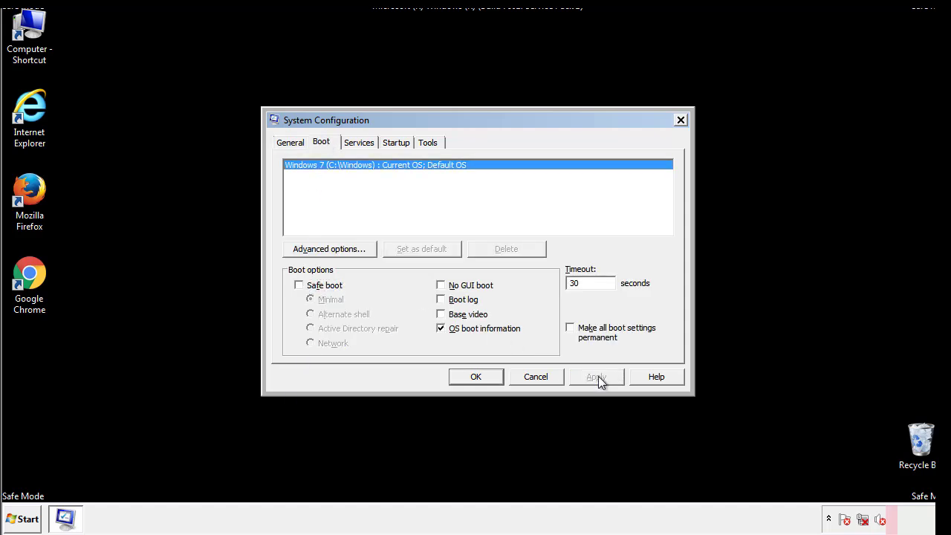
{"action": "left_click", "coordinate": [473, 376]}
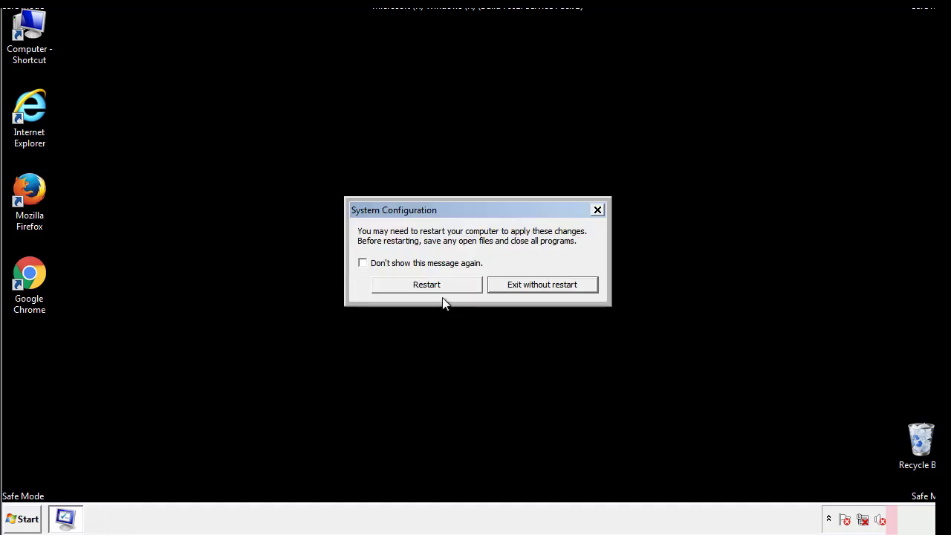
{"action": "left_click", "coordinate": [439, 288]}
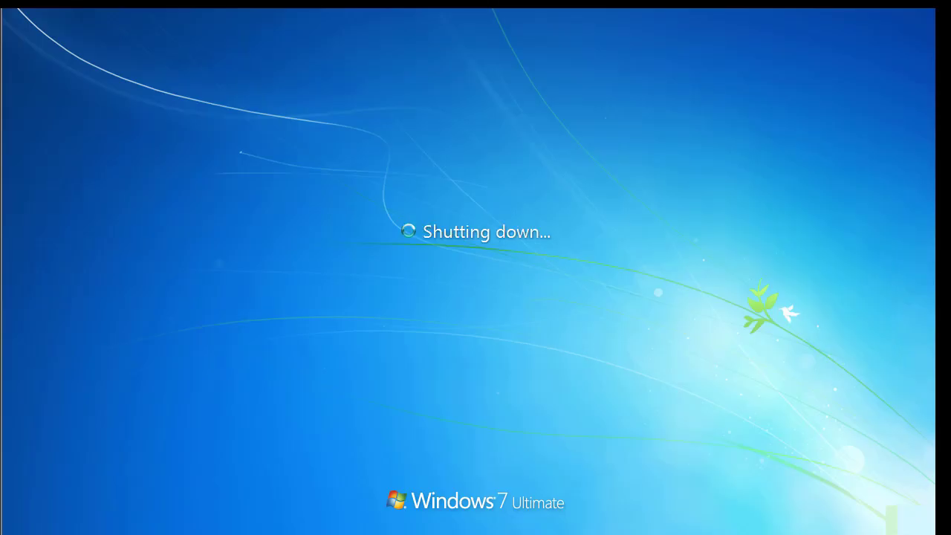